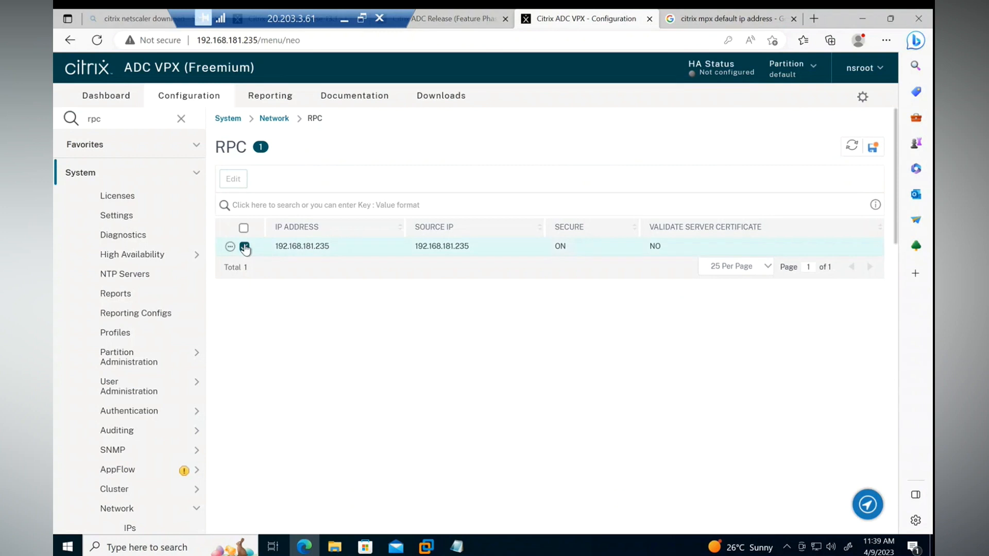
Set a new password on the 192.168.181.235 RPC node, confirm it, and disable the Secure option.
click(235, 179)
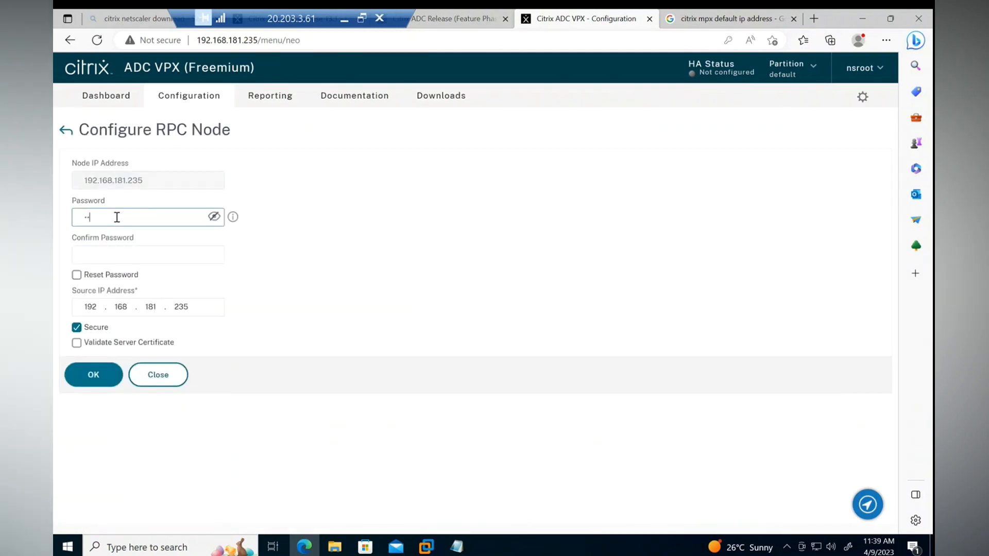
click(129, 258)
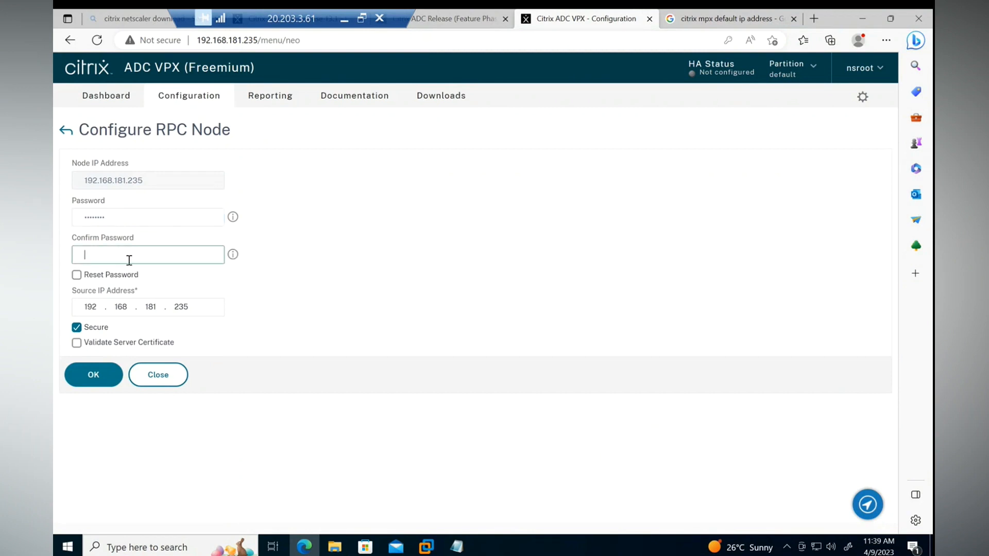
text(•)
click(87, 330)
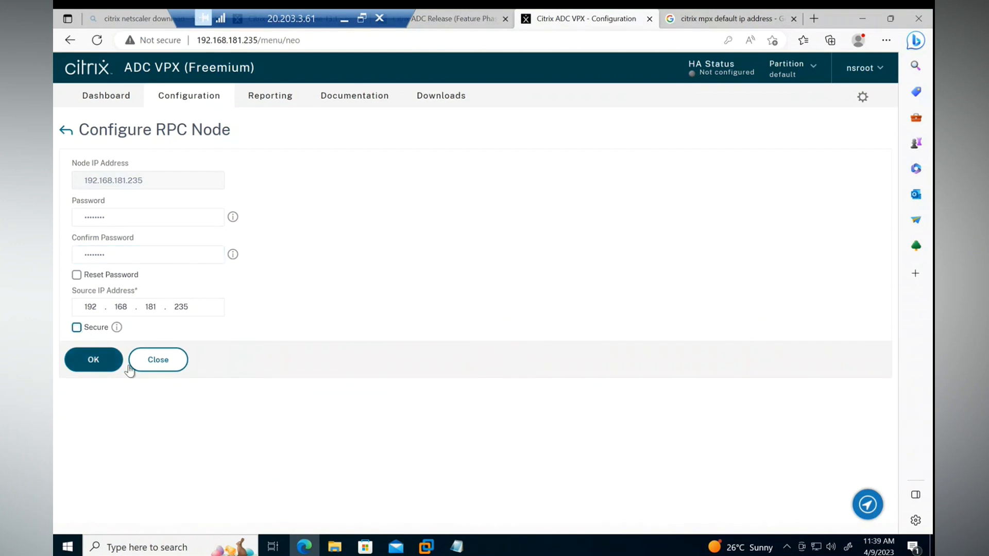
click(107, 360)
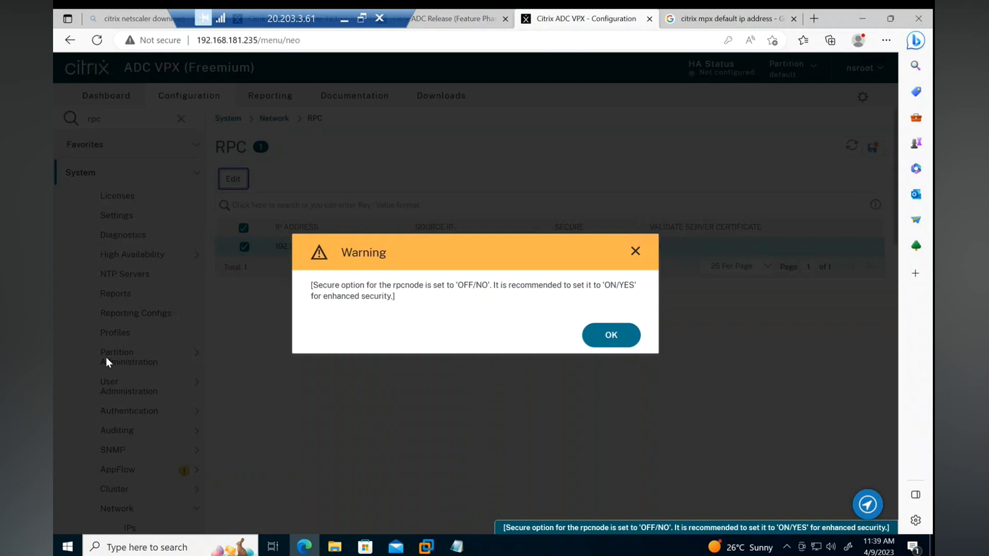
click(612, 336)
Save the running configuration of the 192.168.181.235 appliance.
click(872, 147)
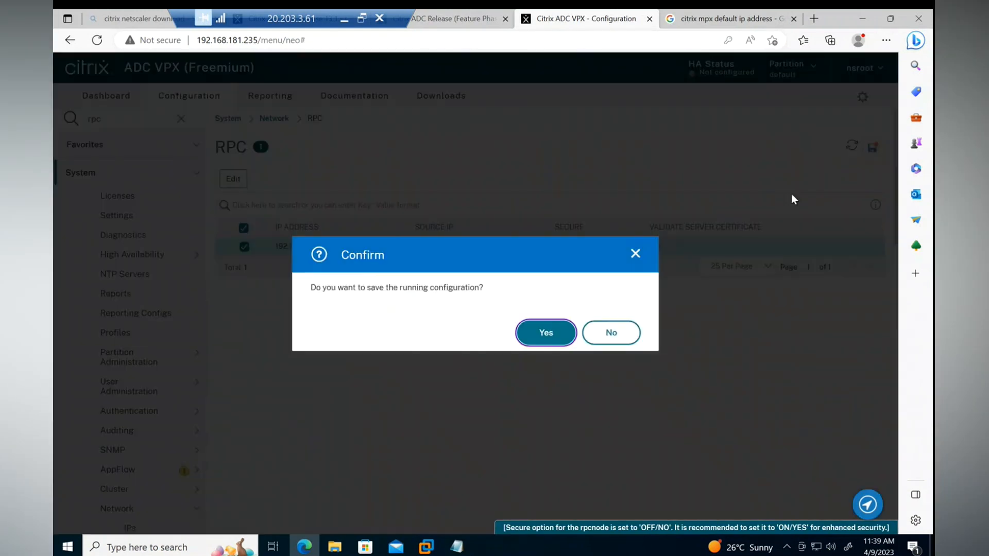
click(539, 336)
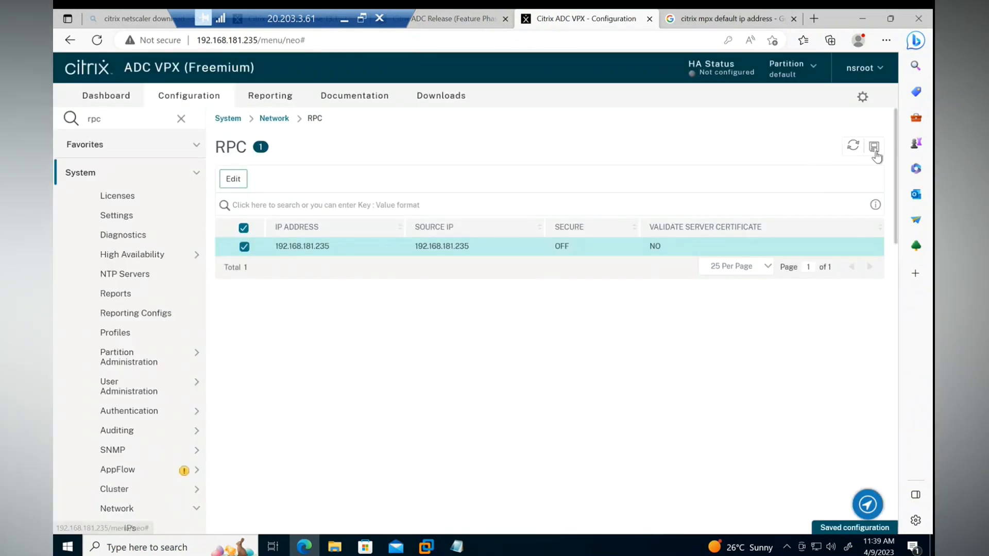
click(873, 148)
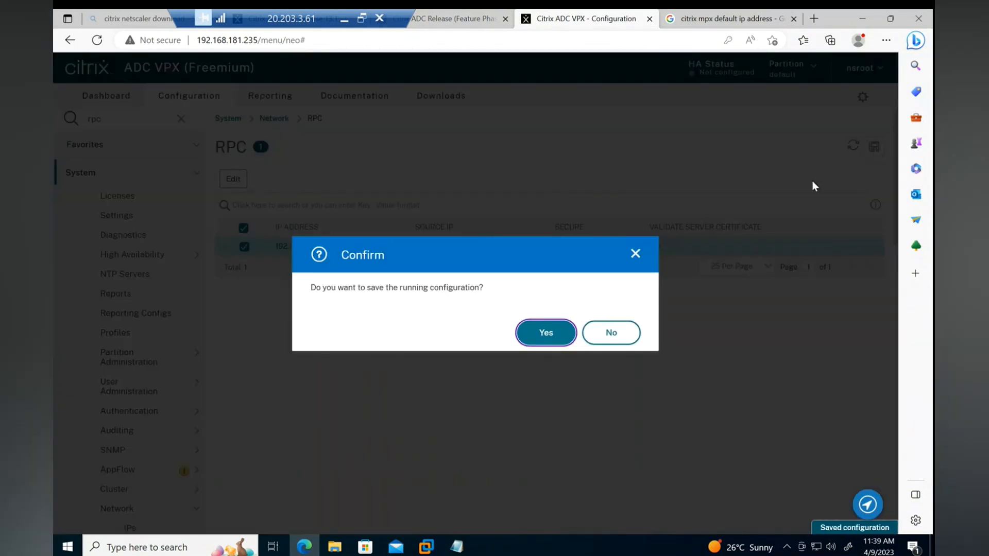
click(561, 343)
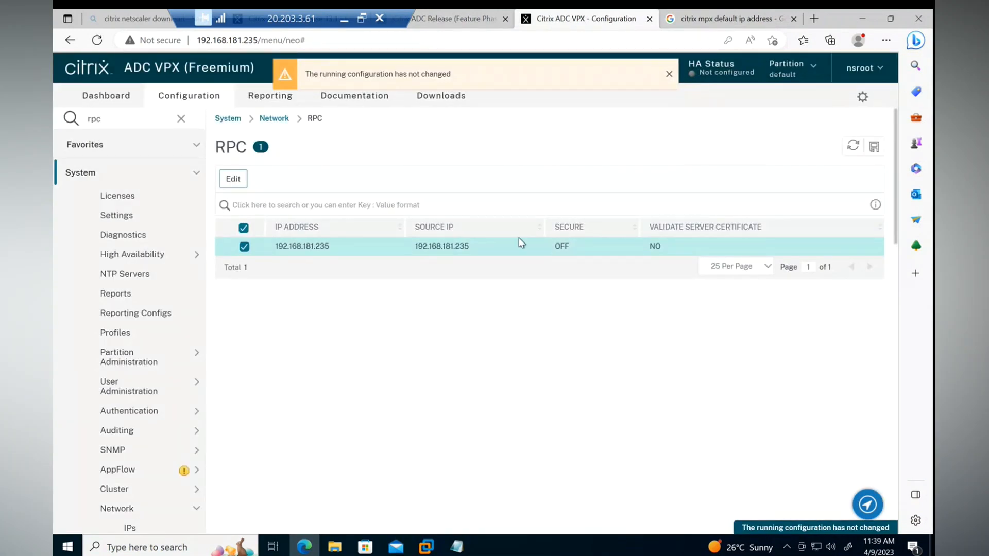
click(342, 20)
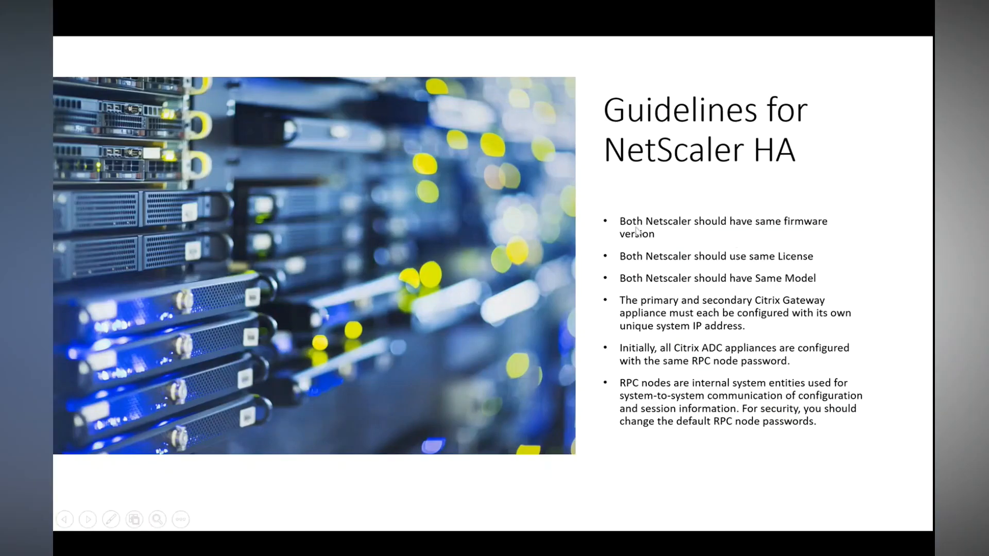
key(alt+Tab)
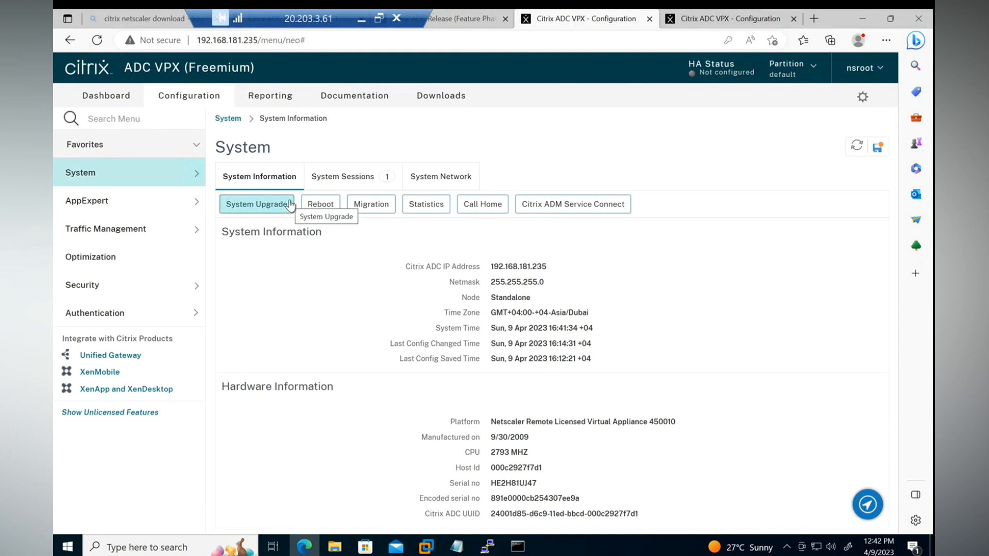
Set the High Availability status of node 192.168.181.235 to STAY PRIMARY and save the running configuration.
click(145, 175)
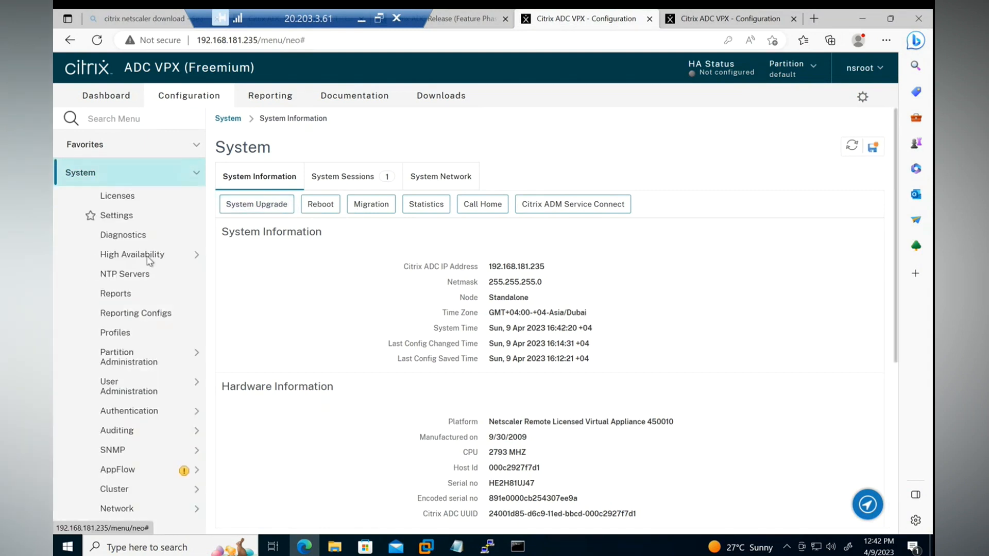
click(144, 259)
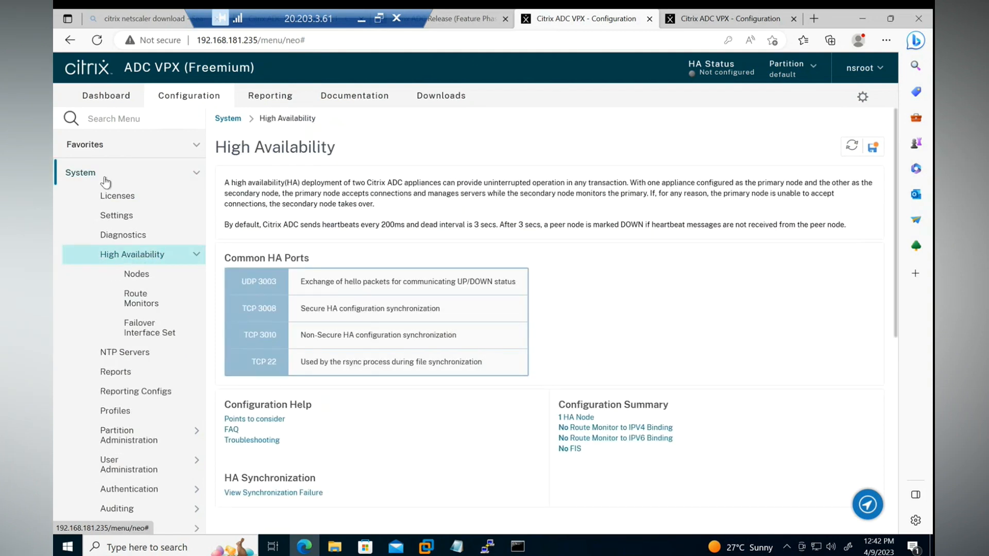
click(138, 277)
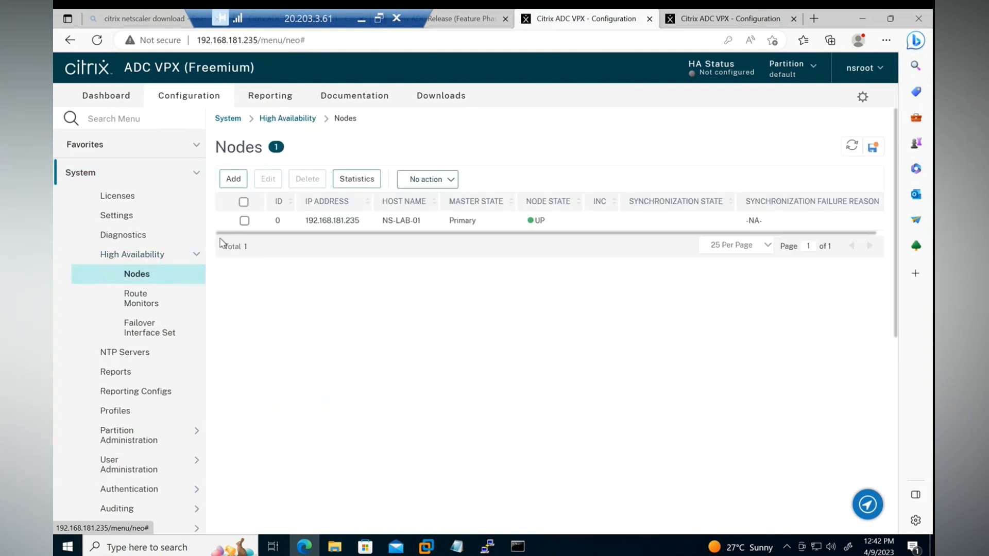
click(244, 220)
click(430, 179)
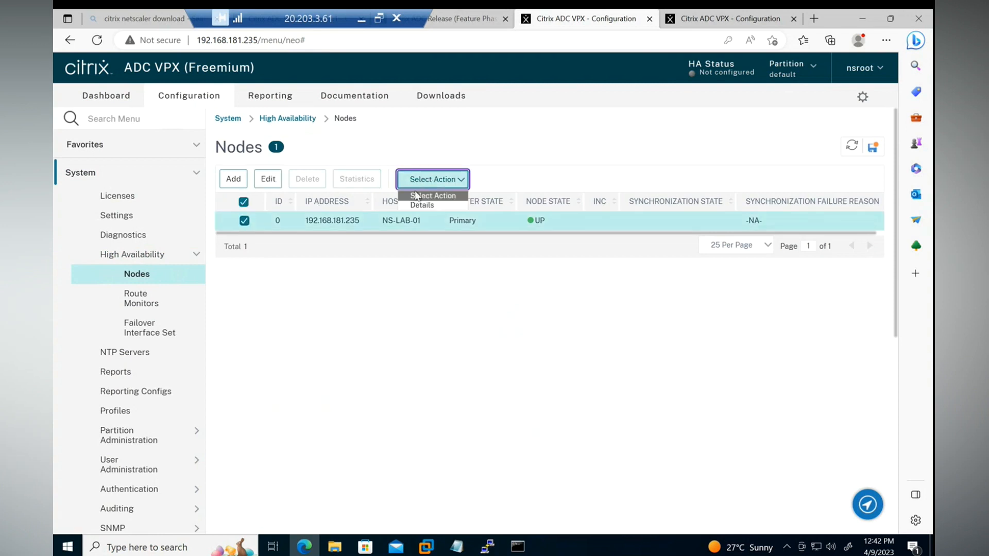
click(268, 179)
click(154, 254)
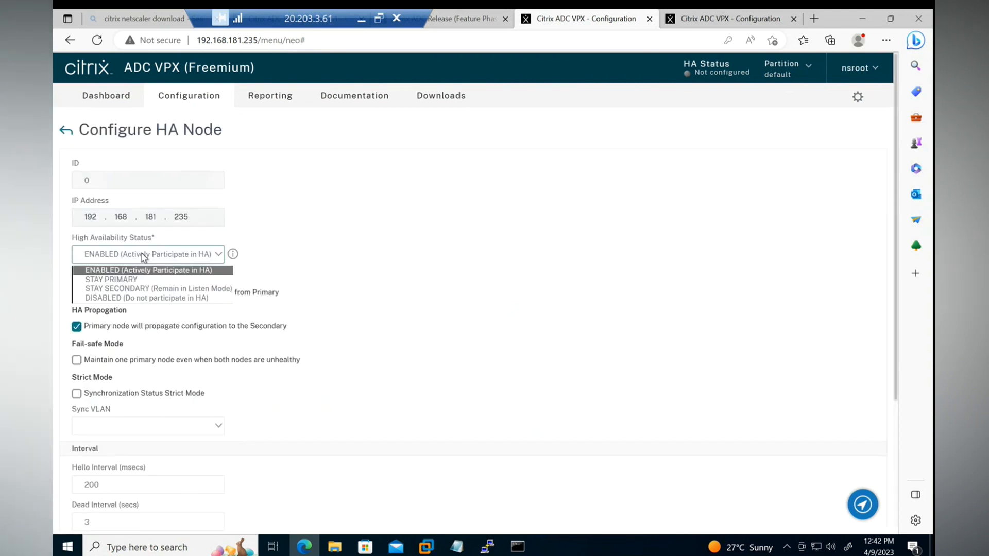
click(102, 280)
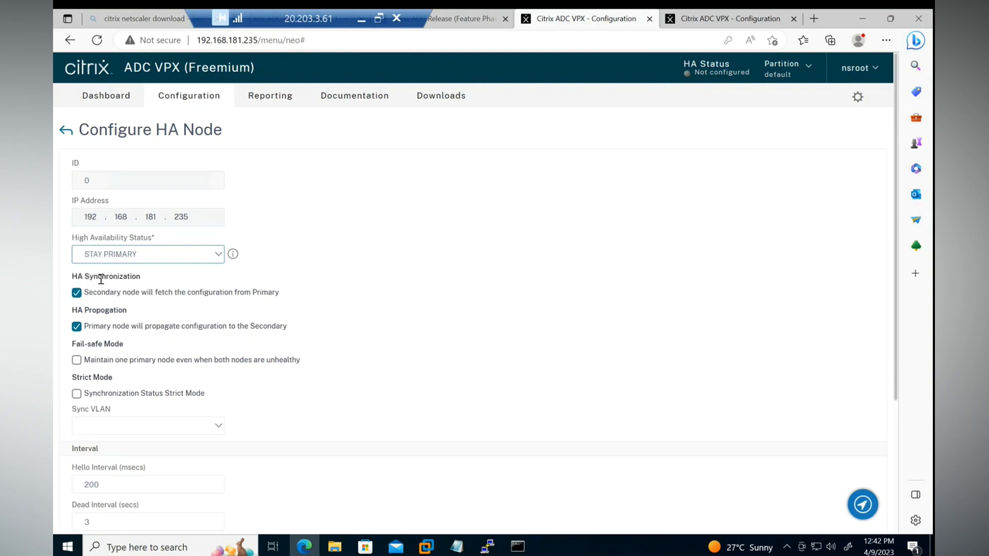
scroll(284, 278, down, 4)
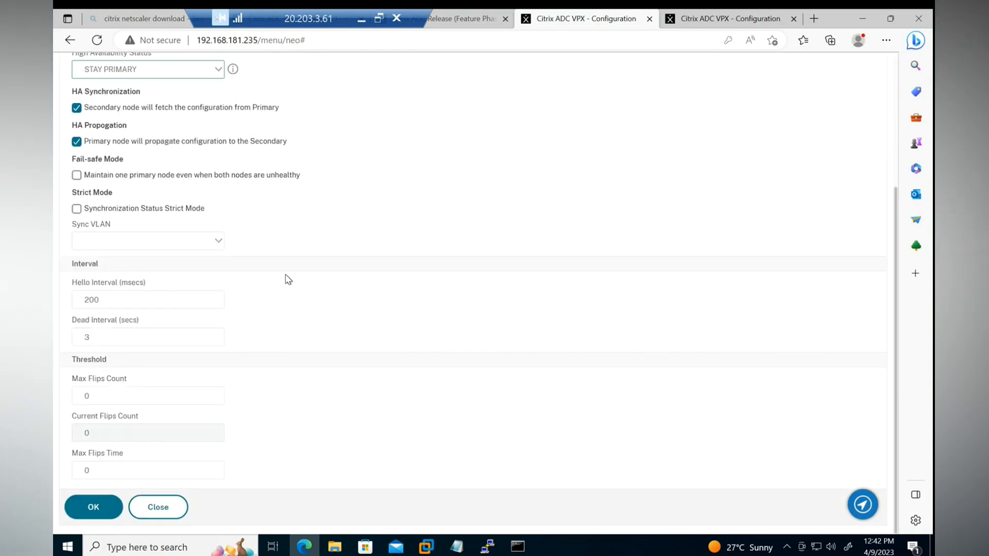
click(89, 512)
click(873, 148)
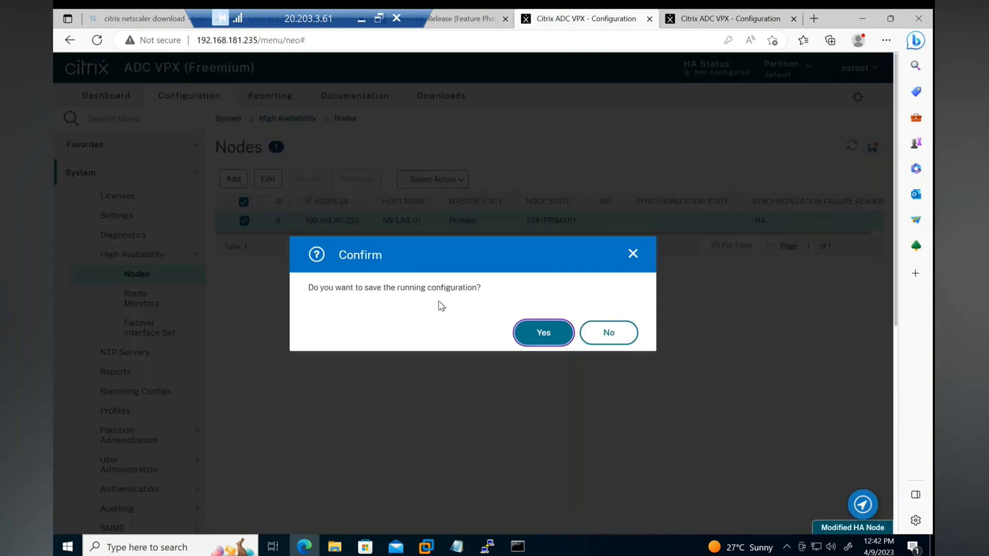
click(540, 332)
On the 192.168.181.236 appliance, set its node's High Availability status to STAY SECONDARY (Remain in Listen Mode) and save the running configuration.
click(705, 20)
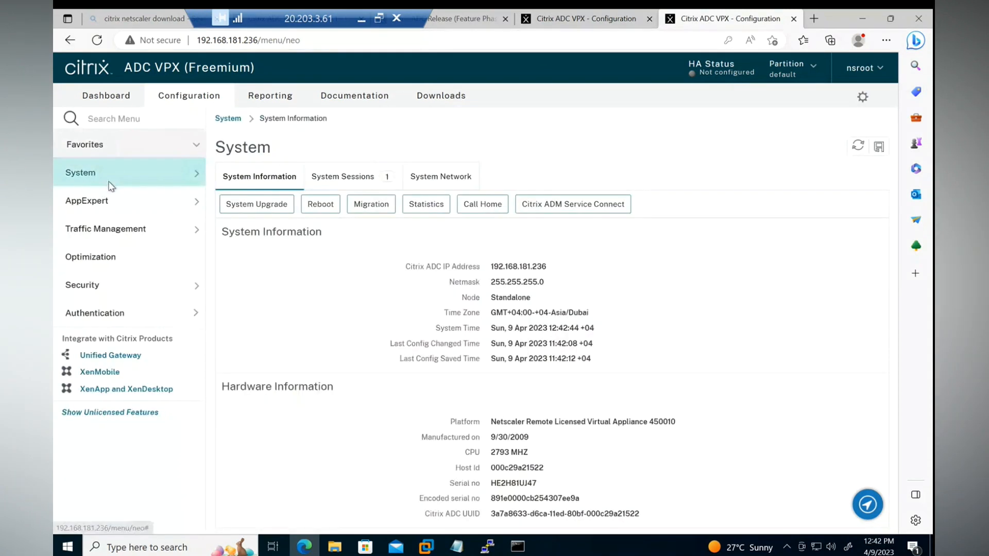
click(113, 173)
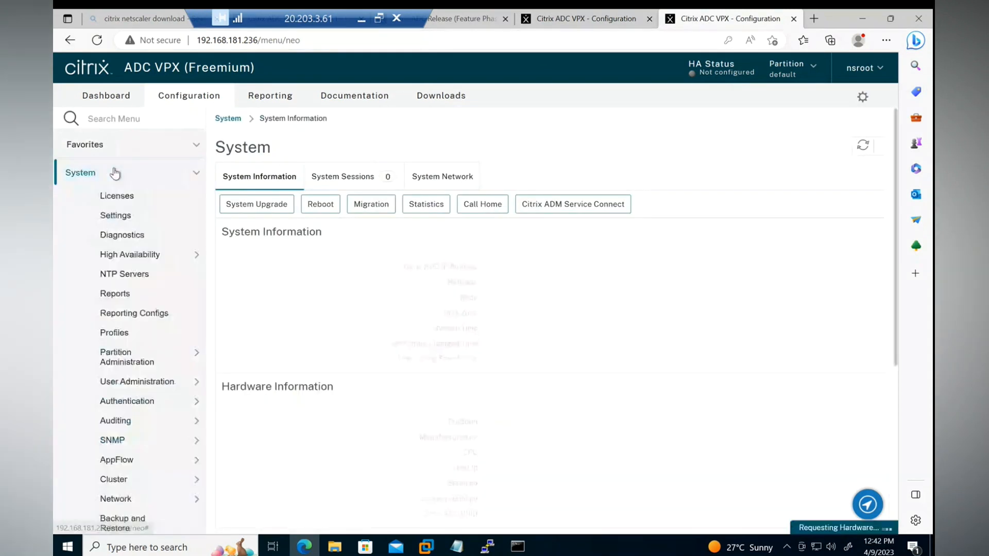
click(138, 256)
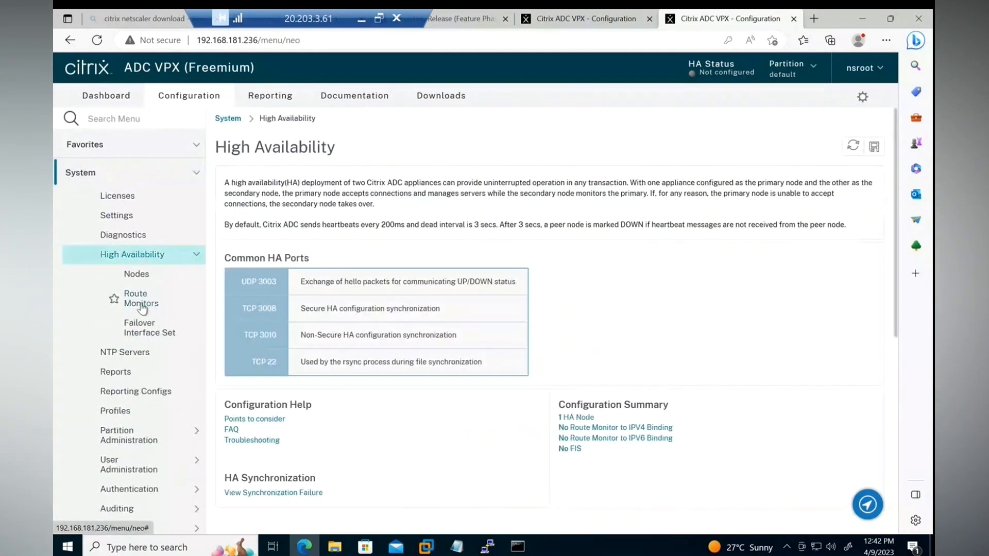
click(136, 276)
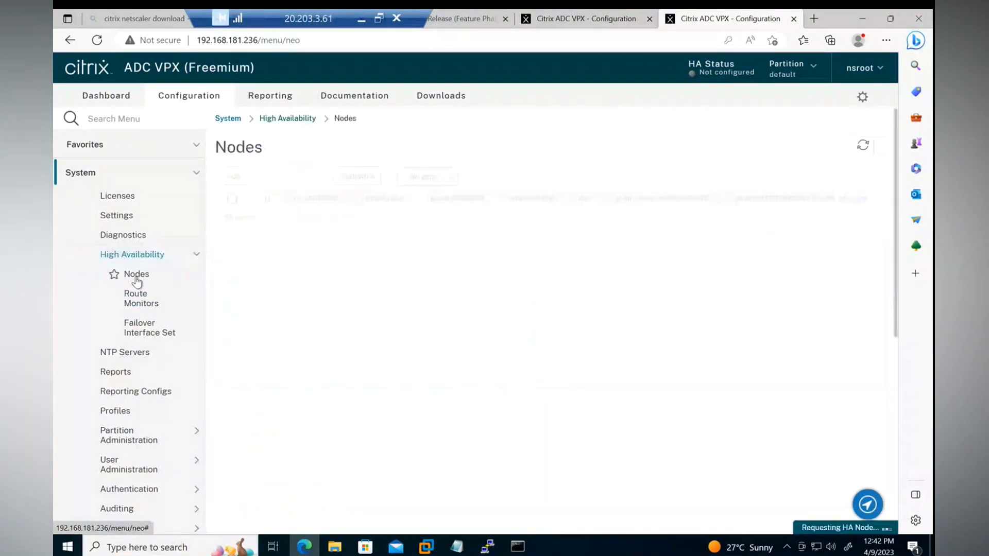
click(244, 221)
click(268, 178)
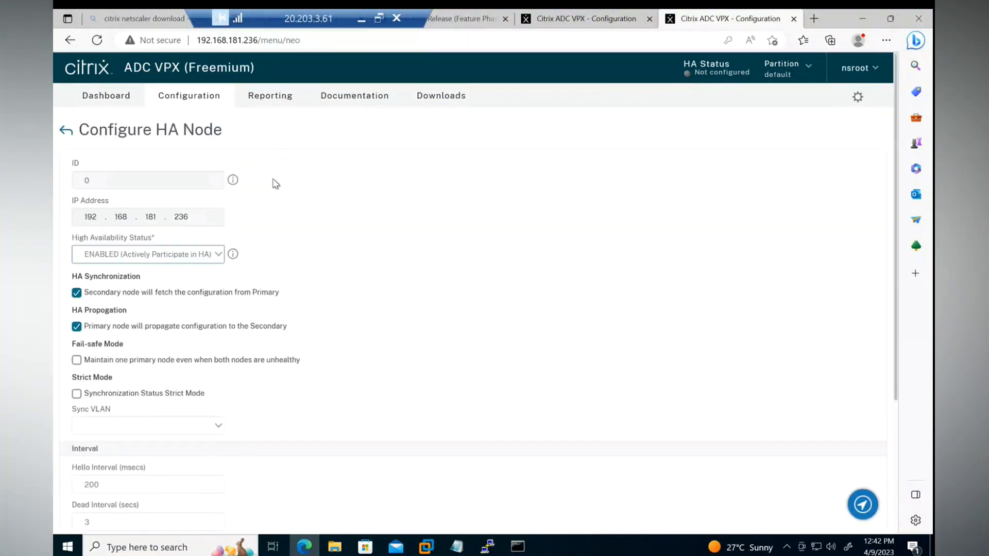
click(132, 260)
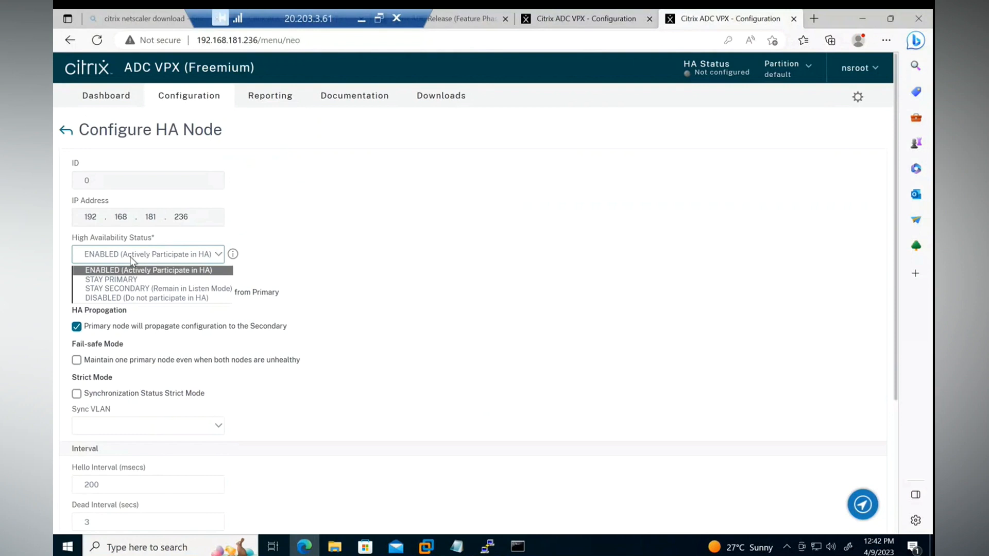
click(103, 289)
scroll(133, 286, down, 4)
click(83, 509)
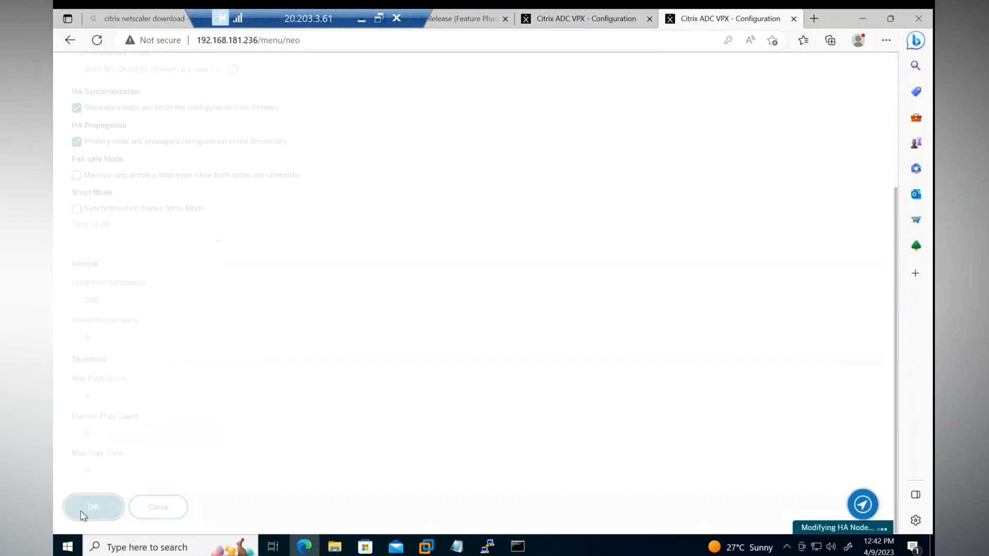
click(873, 147)
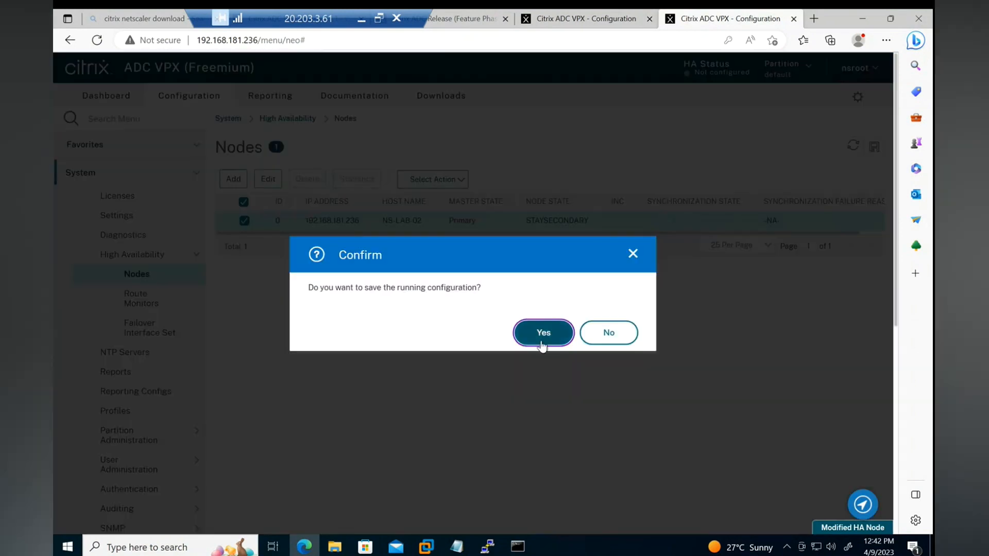
click(542, 333)
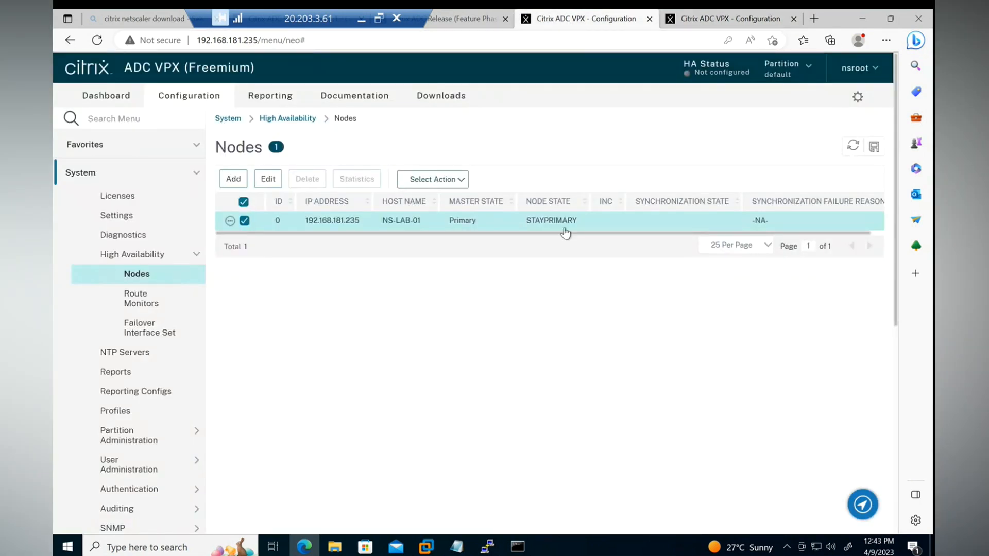
Create an HA node on the 192.168.181.235 appliance with remote IP address 192.168.181.236, user name nsroot and the account password.
click(244, 221)
click(233, 179)
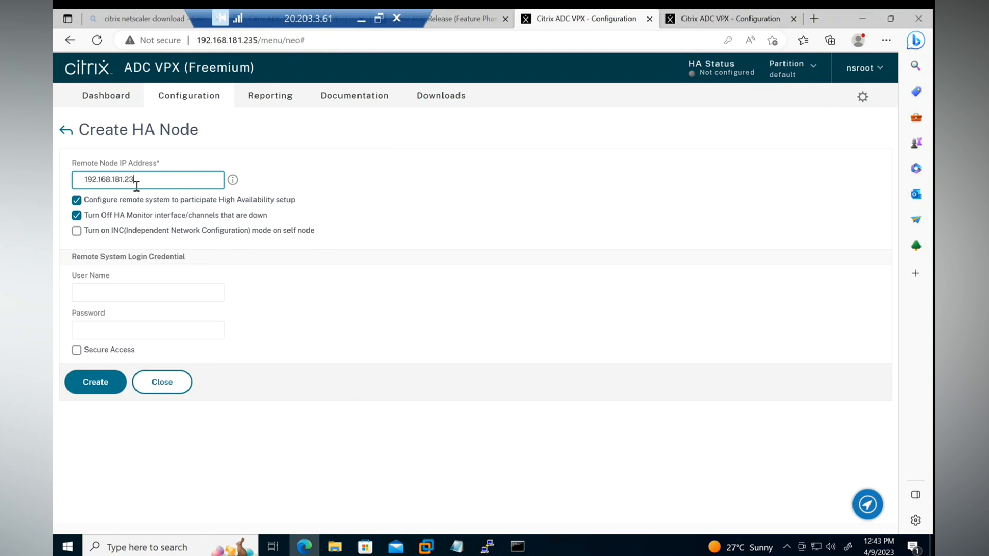
click(106, 291)
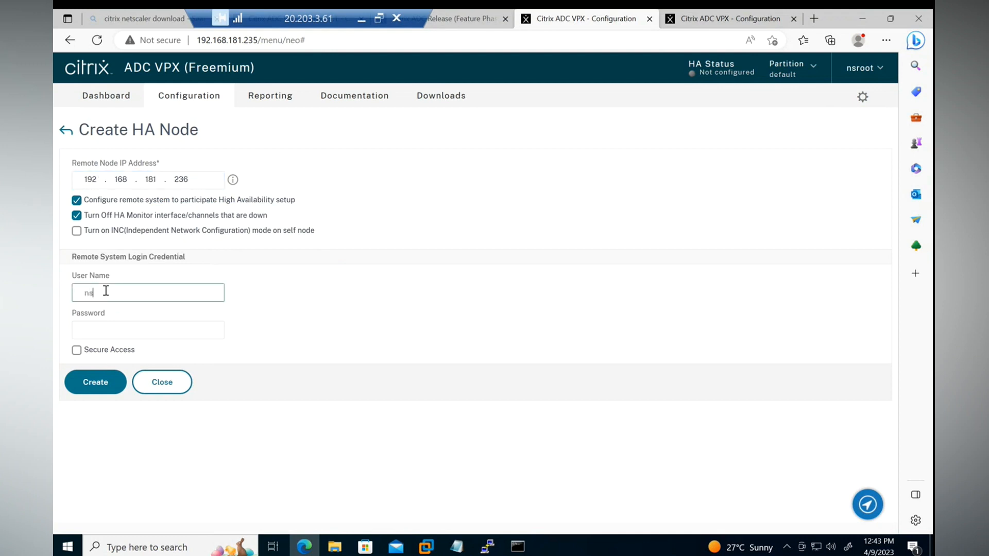
key(Tab)
text(ns)
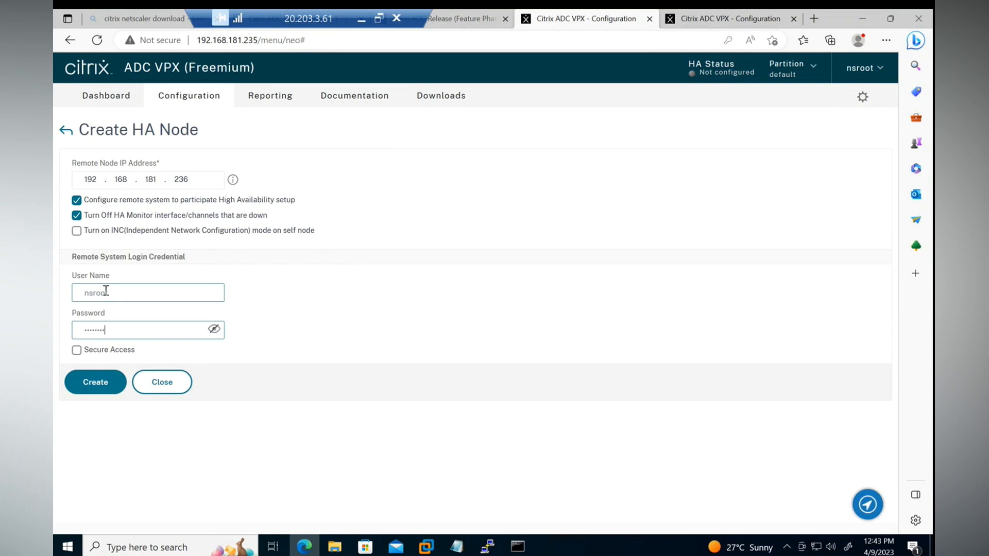
click(91, 388)
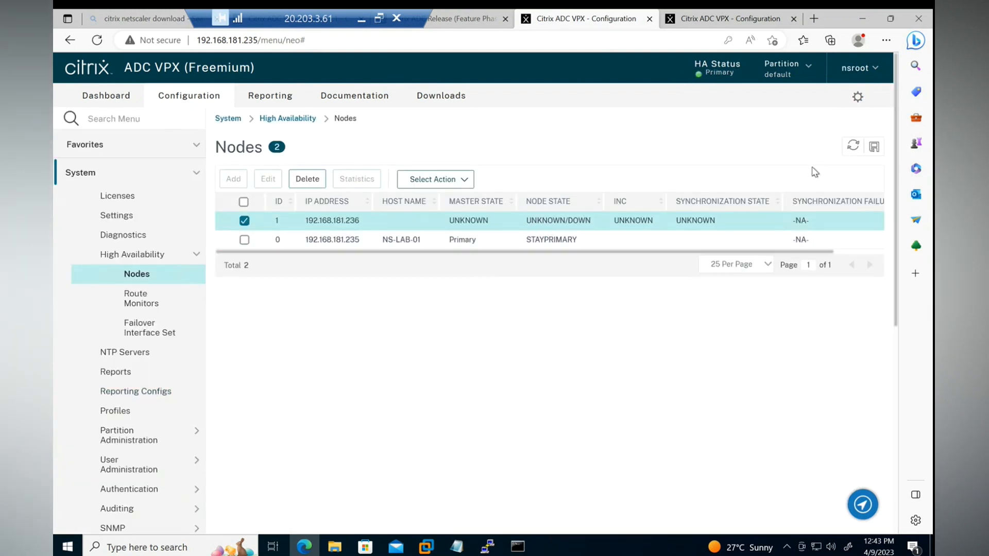
Refresh the HA nodes list on the primary appliance and save its running configuration.
click(850, 149)
click(852, 148)
click(874, 147)
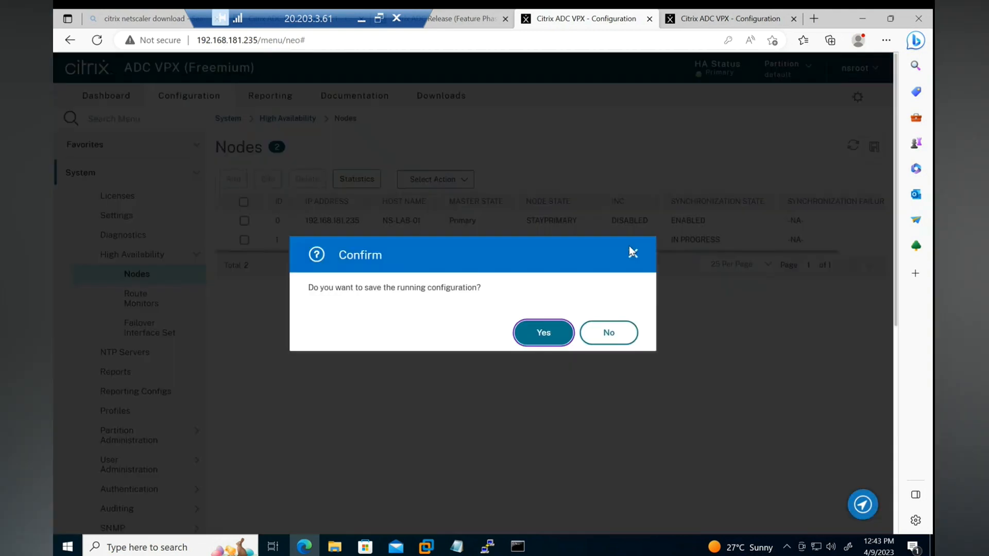
click(543, 334)
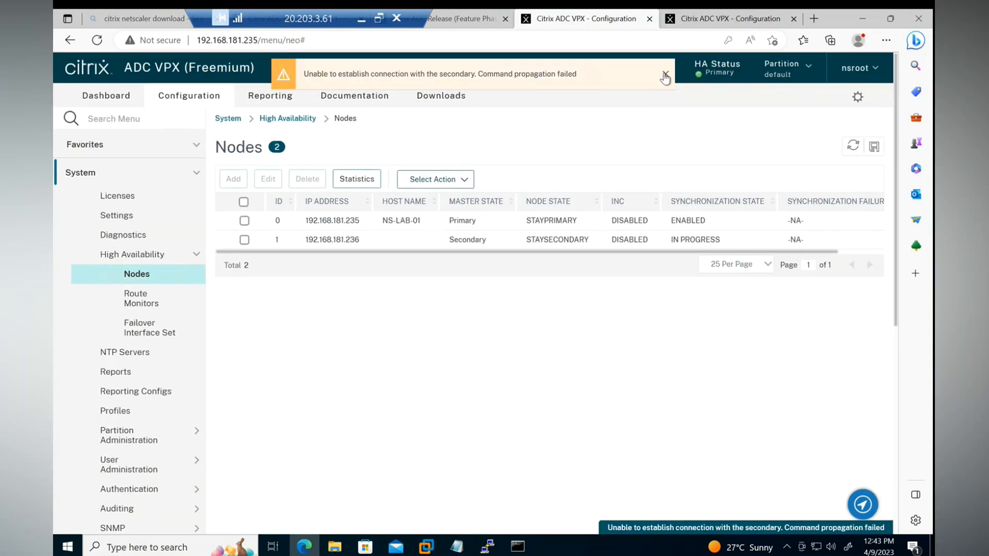
click(665, 75)
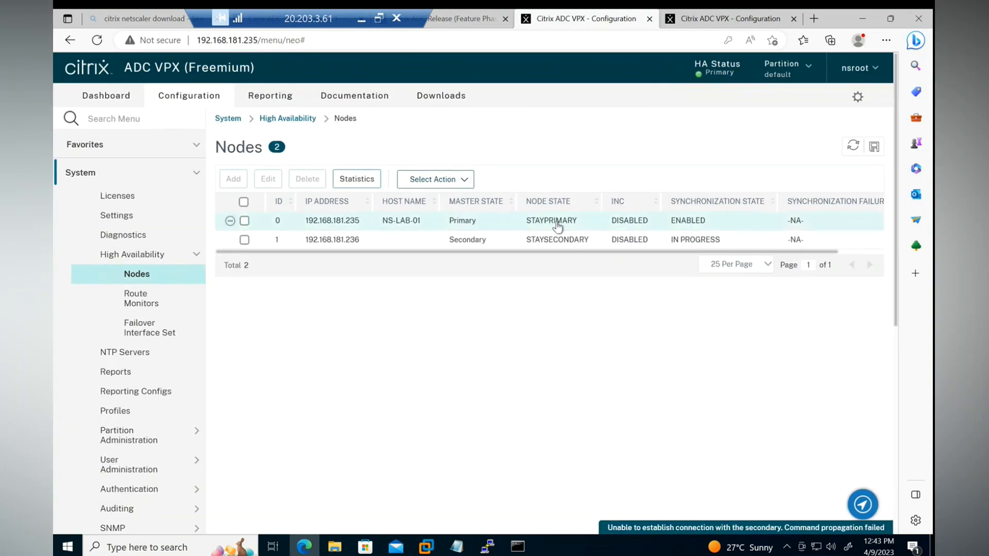
Refresh the HA nodes list on the 192.168.181.236 appliance and check its HA status.
click(728, 18)
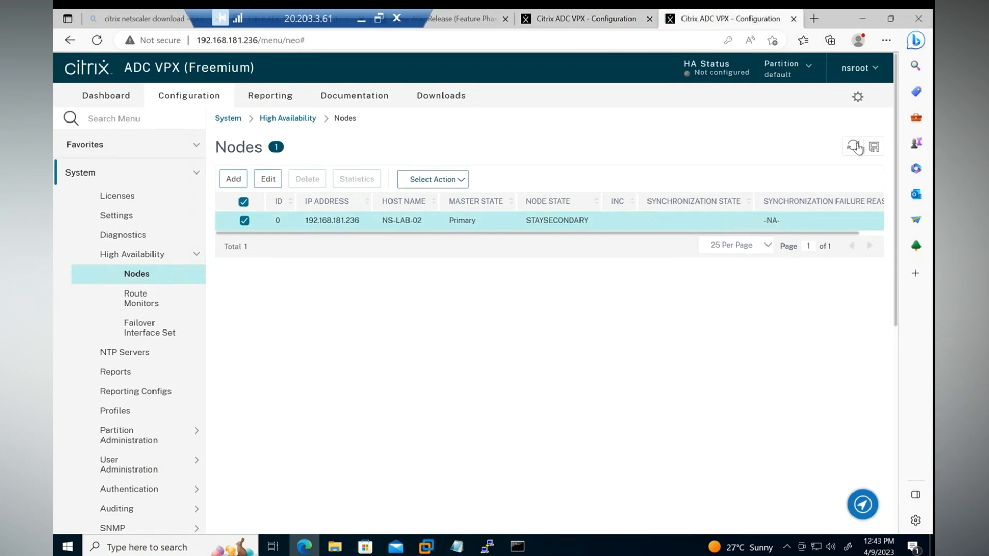
click(853, 146)
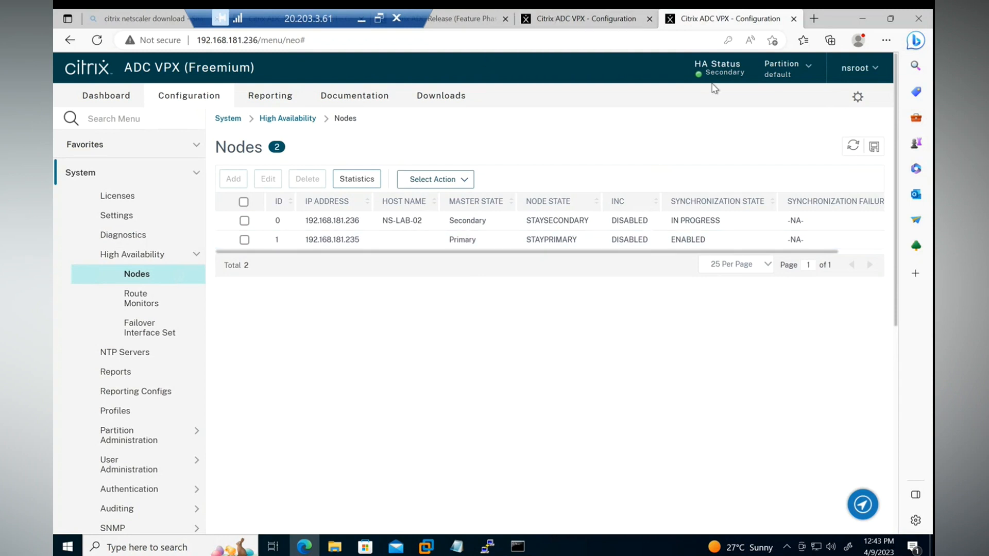
drag(753, 76, 697, 77)
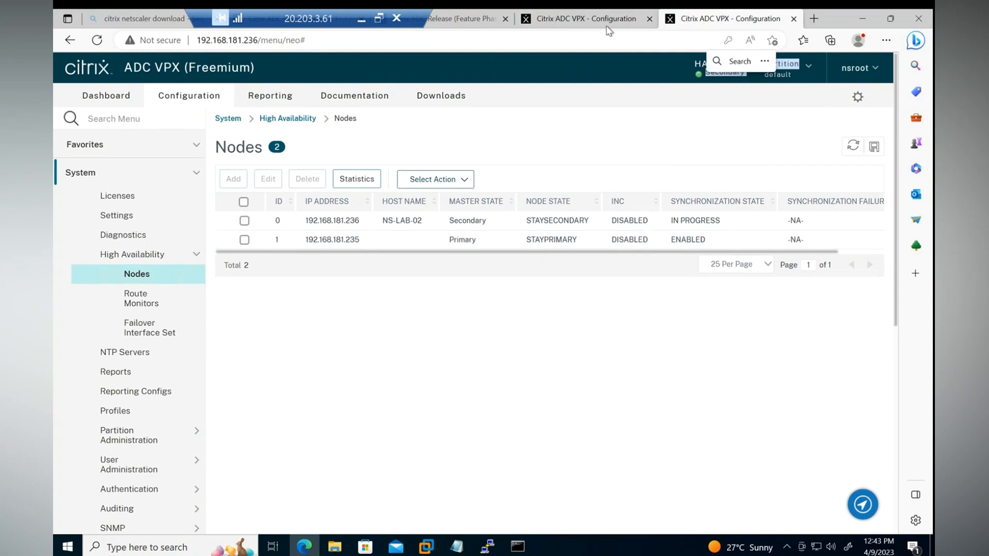
On the 192.168.181.235 appliance, set its own node's High Availability status to ENABLED (Actively Participate in HA).
key(ctrl+shift+Tab)
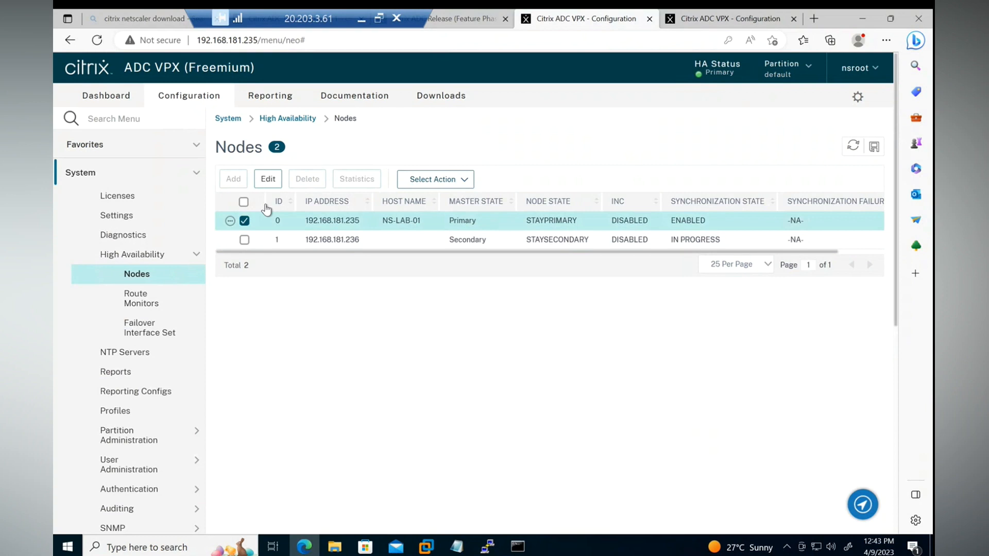
click(267, 179)
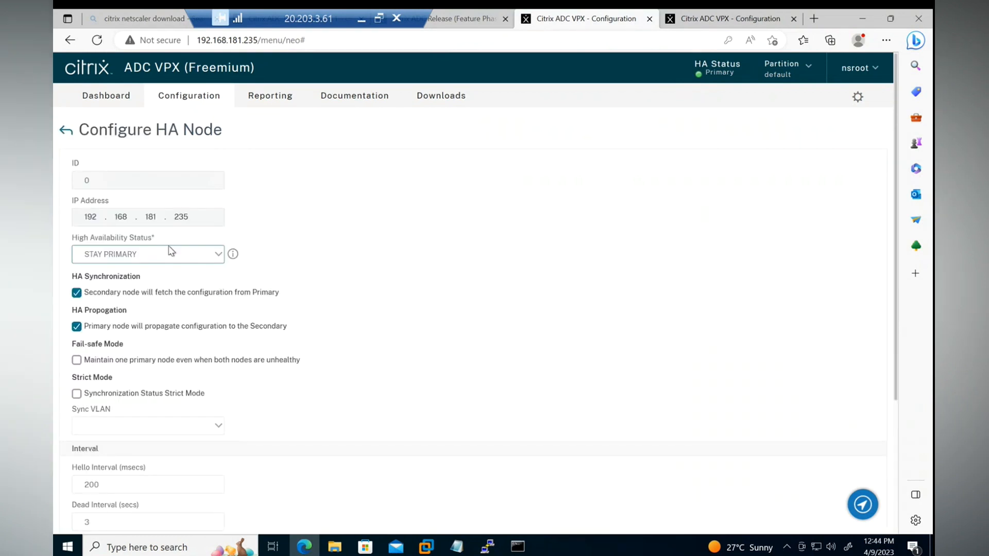
click(154, 255)
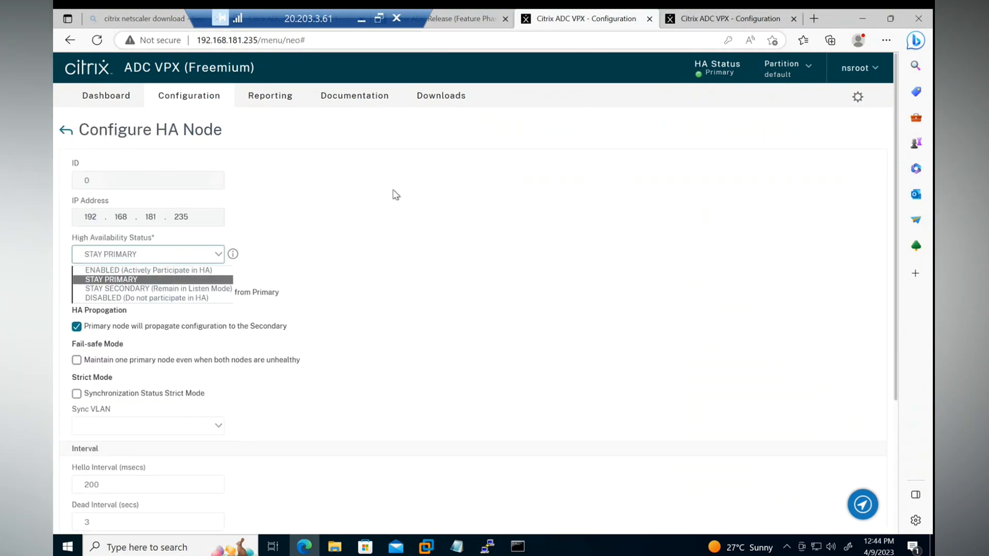
click(157, 271)
scroll(344, 249, down, 5)
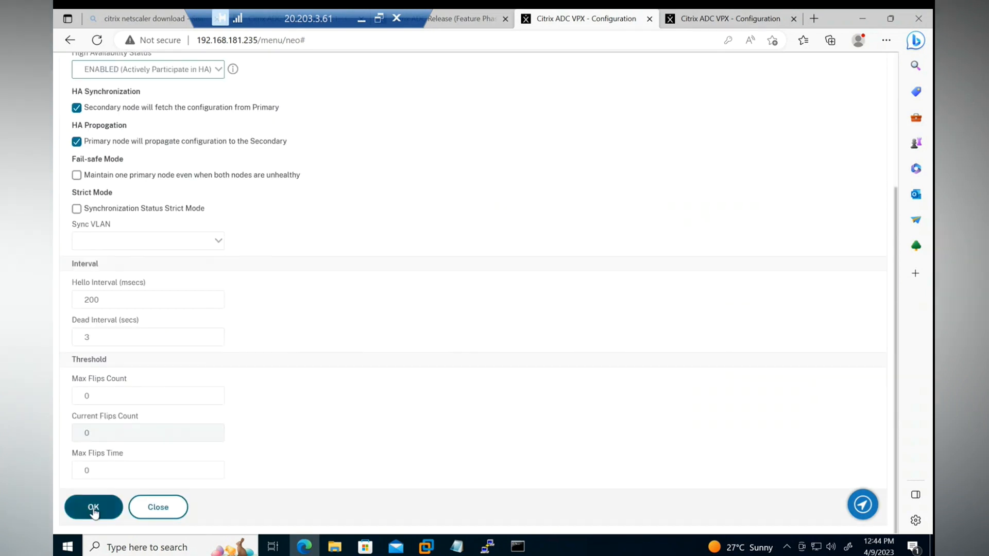
click(93, 506)
On the 192.168.181.236 appliance, set its own node's High Availability status to ENABLED (Actively Participate in HA) and save the running configuration.
click(729, 18)
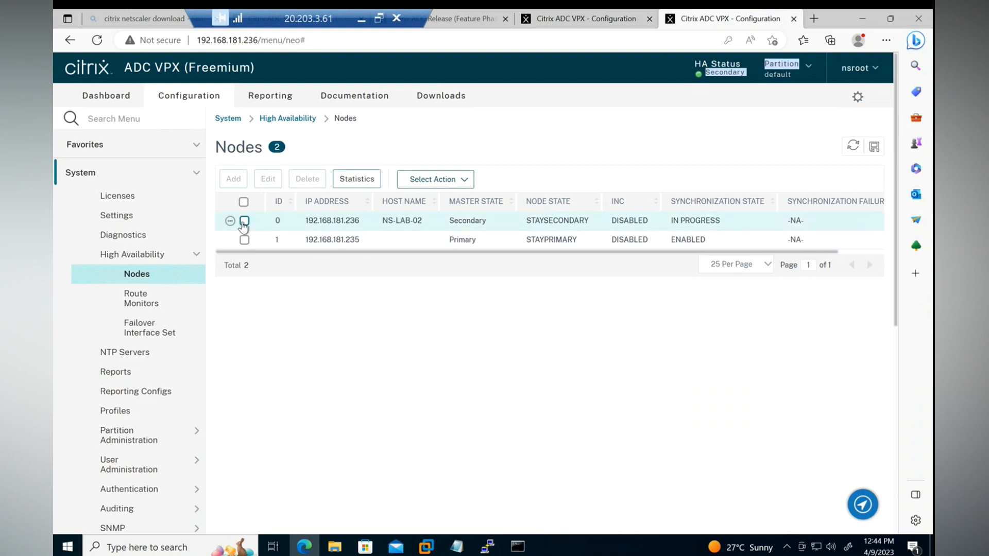
click(268, 179)
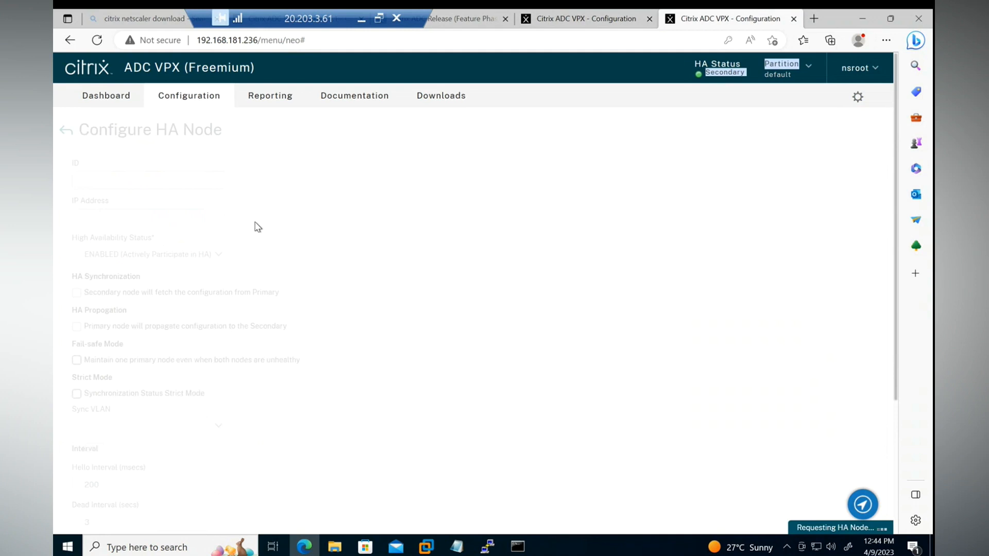
scroll(387, 215, down, 3)
scroll(387, 216, up, 3)
click(137, 252)
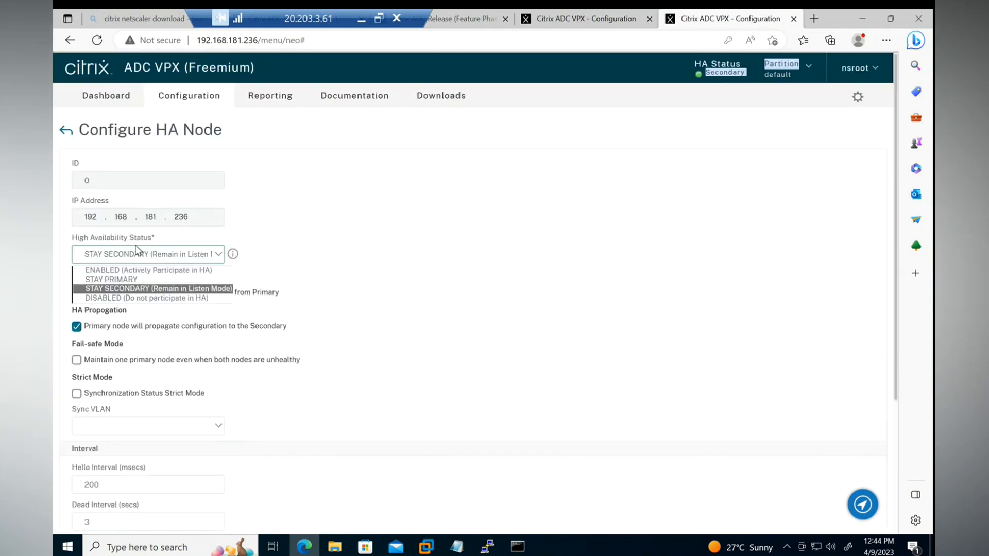
click(136, 270)
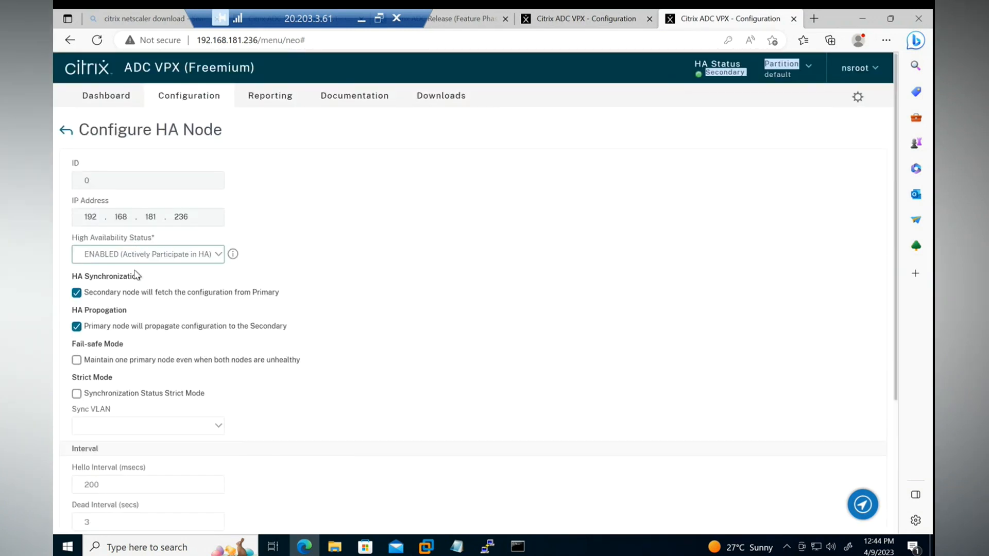
scroll(137, 272, down, 3)
click(86, 506)
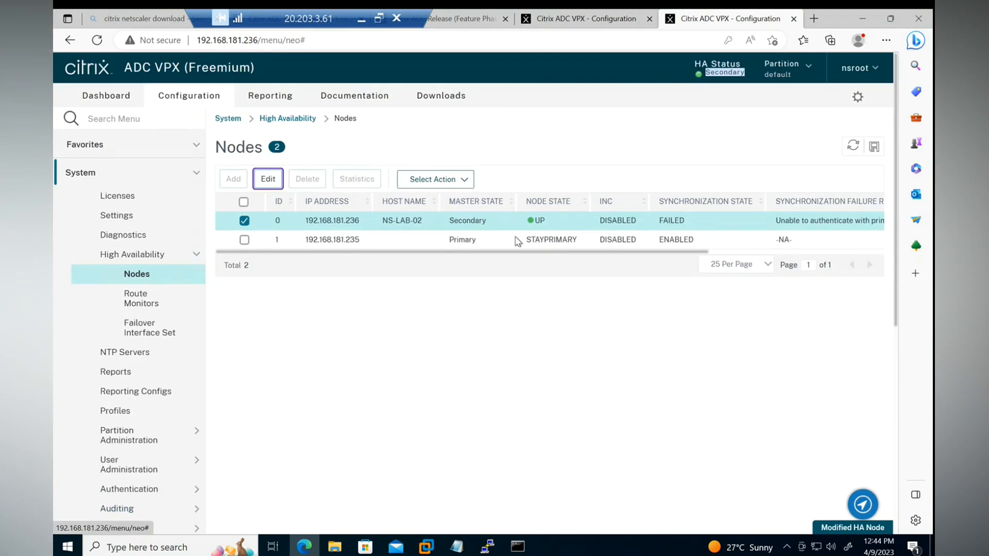
click(874, 148)
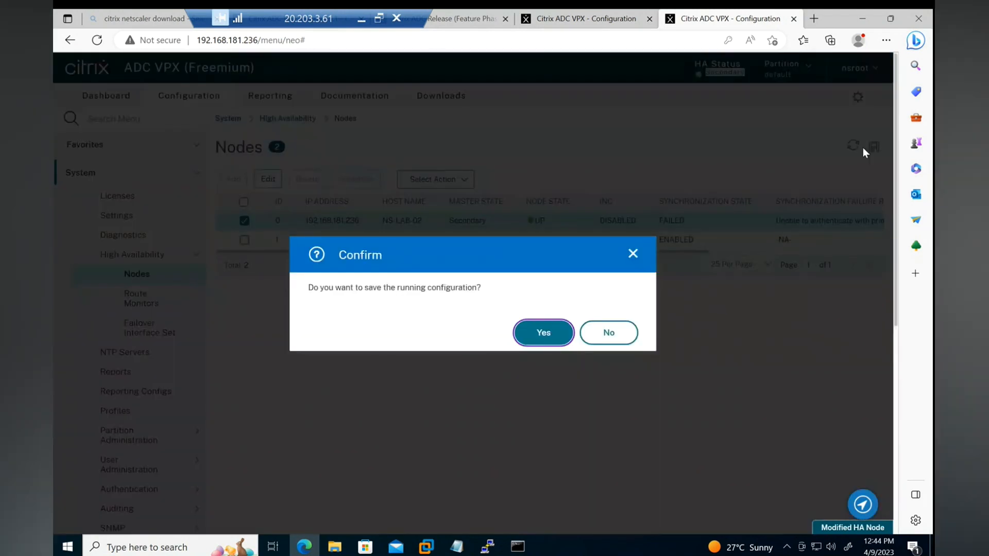
click(540, 335)
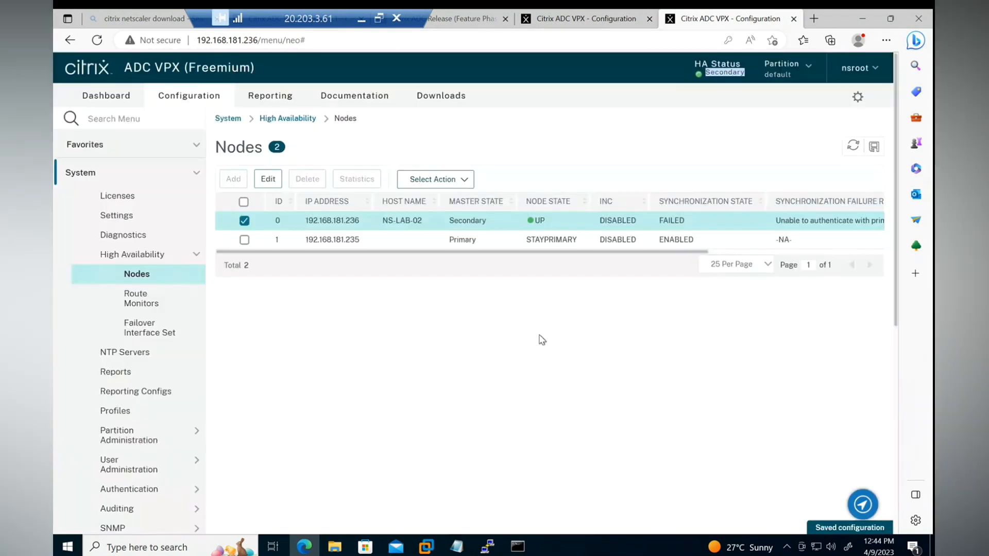
Refresh the HA nodes list on both appliances and read the secondary node's synchronization failure reason on the primary.
click(587, 19)
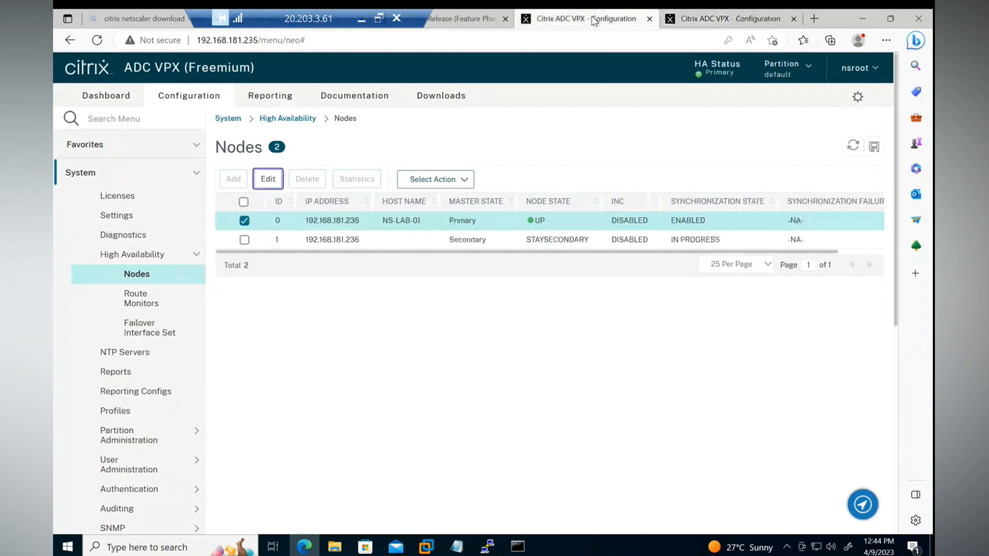
click(853, 146)
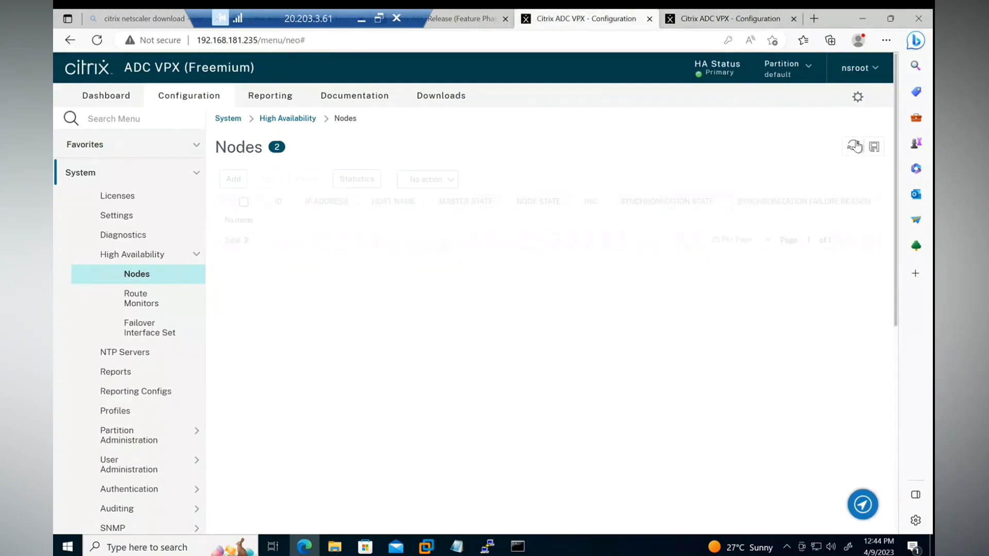
key(ctrl+Tab)
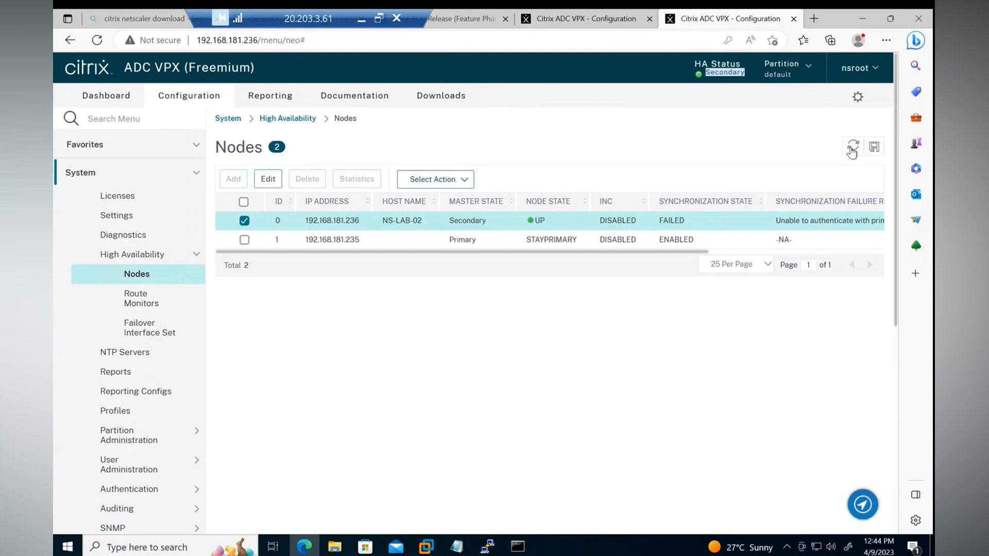
click(852, 148)
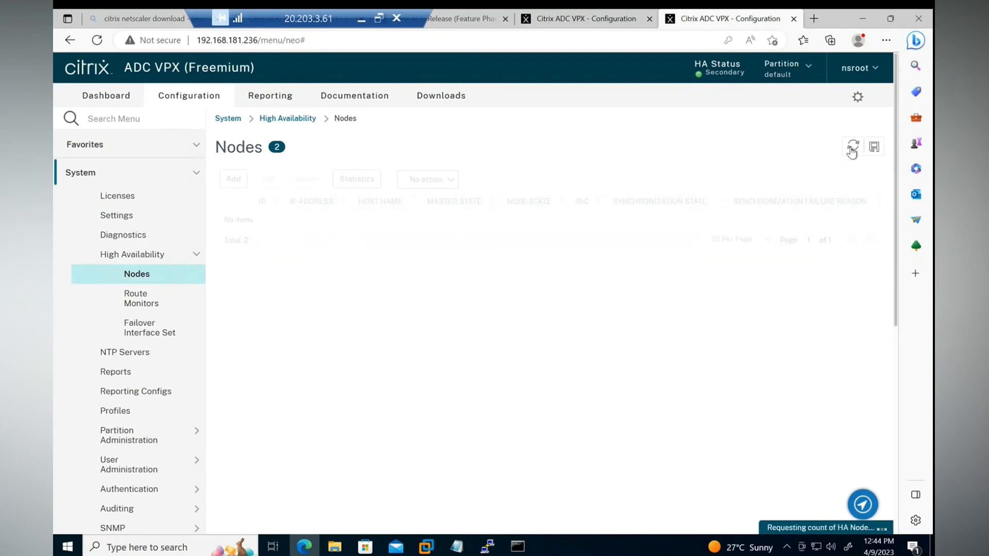
click(570, 24)
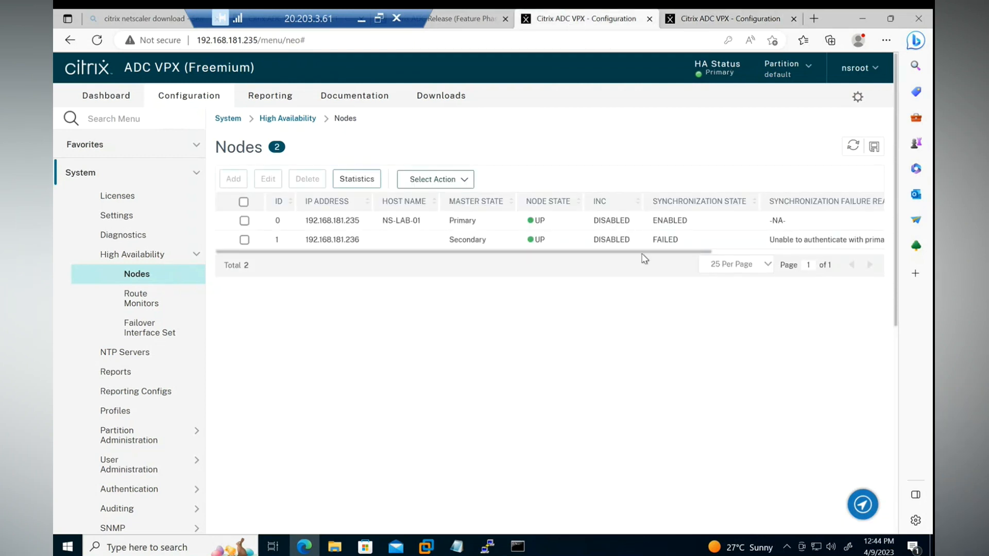
drag(648, 253, 832, 265)
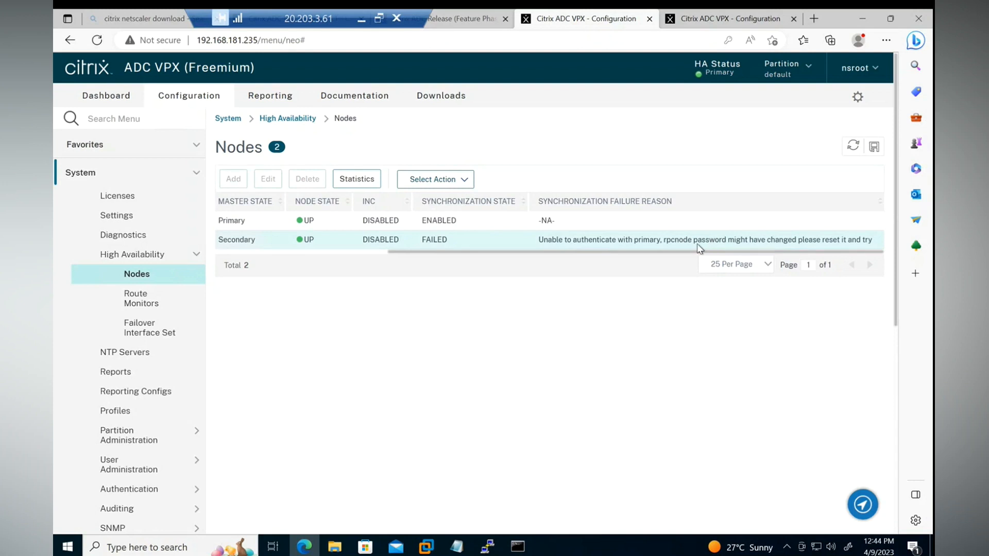
drag(690, 252, 472, 258)
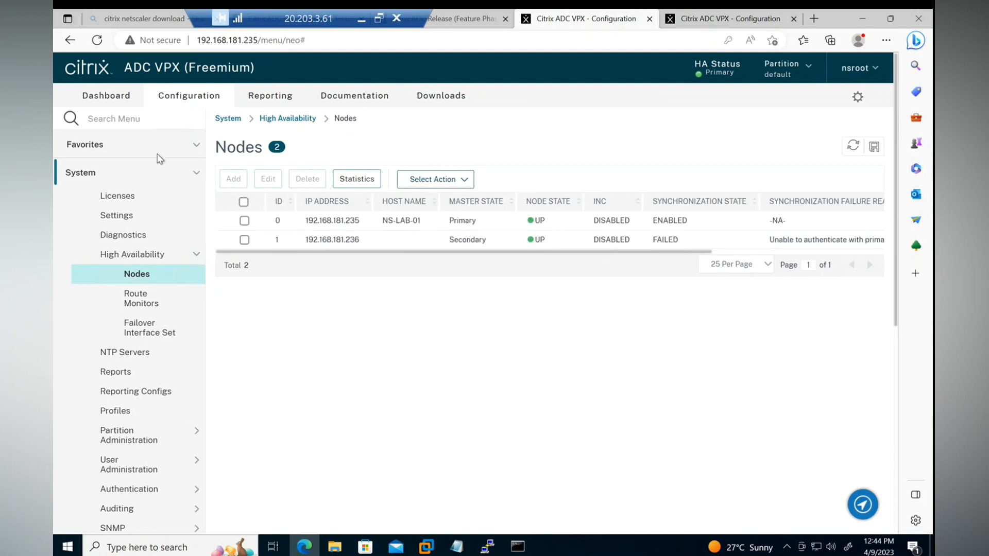
Find the RPC settings on the primary appliance and set and confirm the password of RPC node 192.168.181.235.
click(125, 119)
text(rpc)
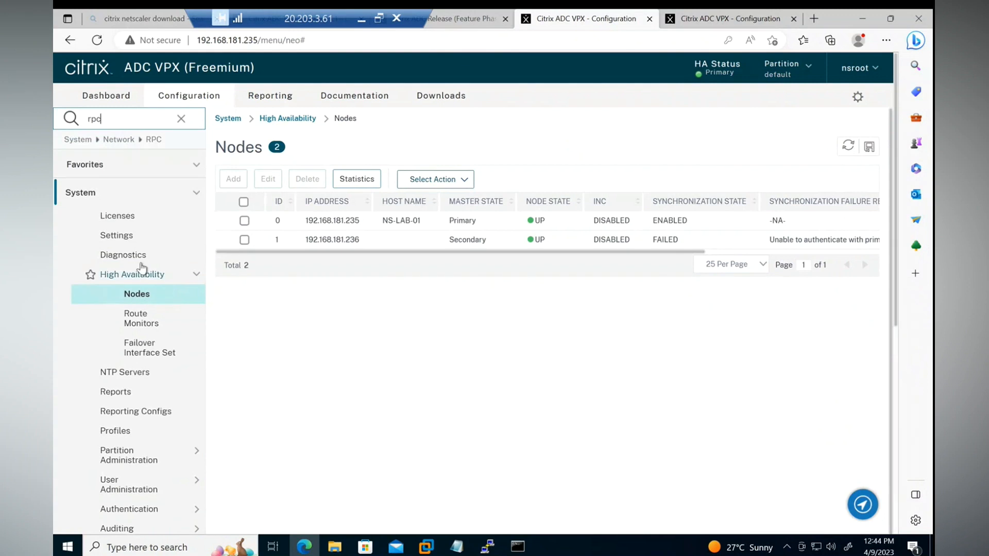
click(147, 139)
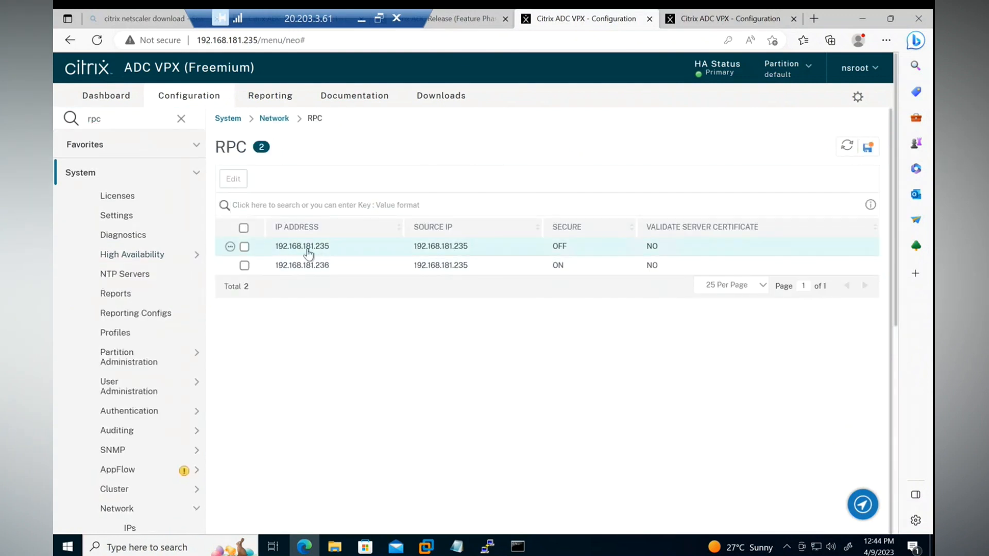
click(244, 247)
click(231, 177)
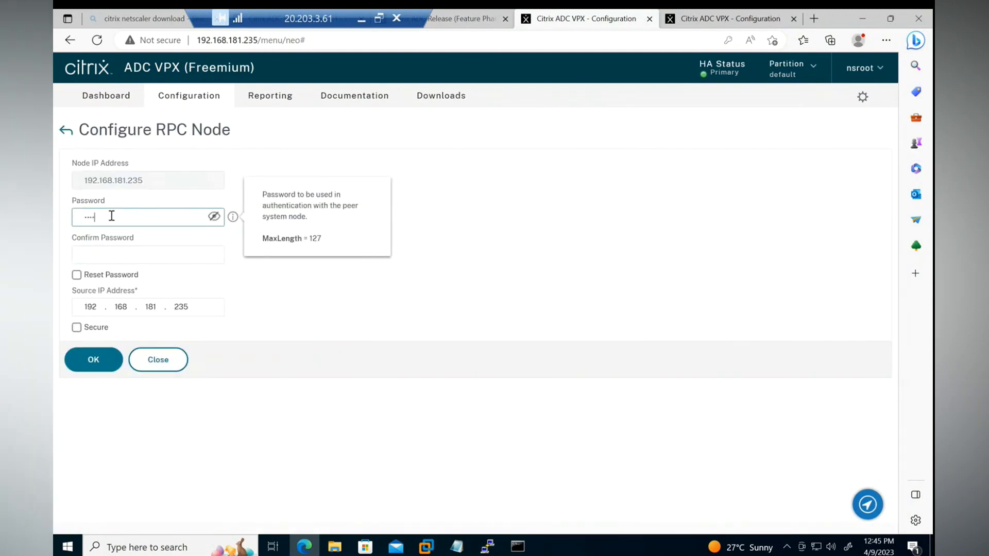
click(123, 253)
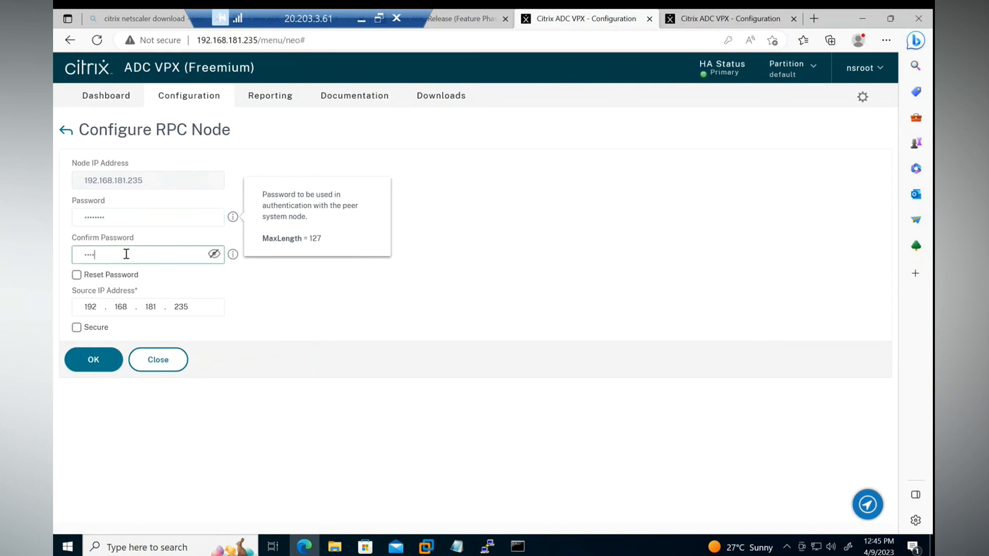
click(87, 363)
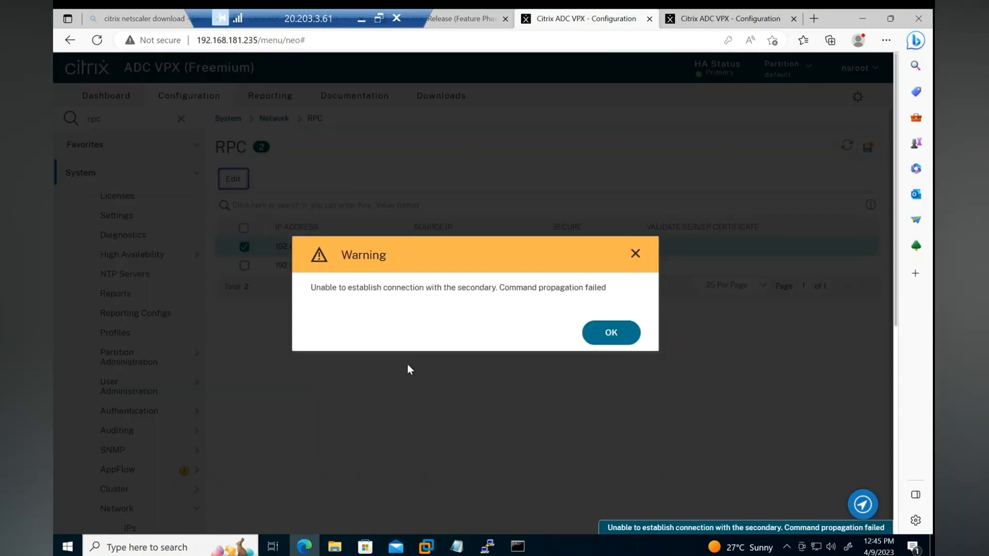
click(612, 334)
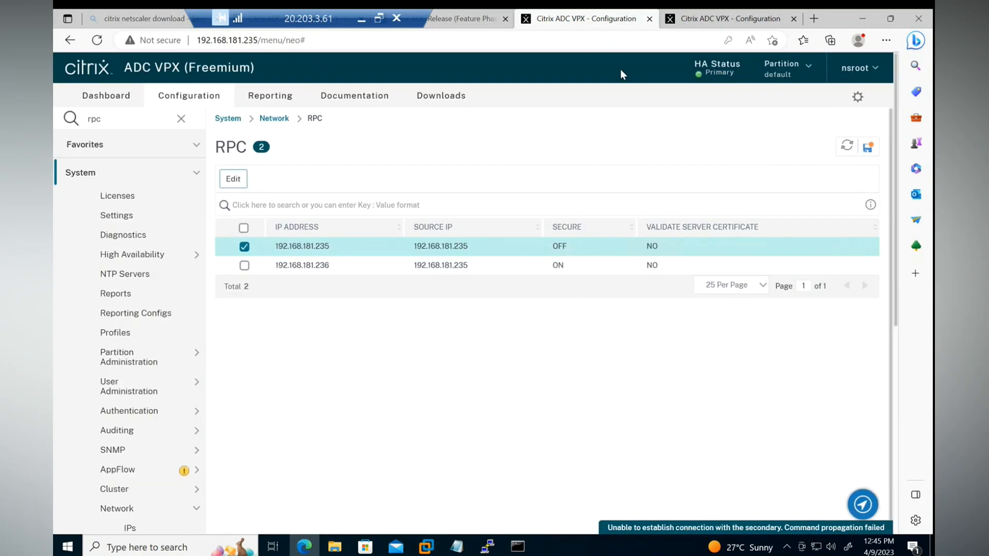
On the 192.168.181.236 appliance, find the RPC settings and set and confirm the password of RPC node 192.168.181.236.
click(729, 23)
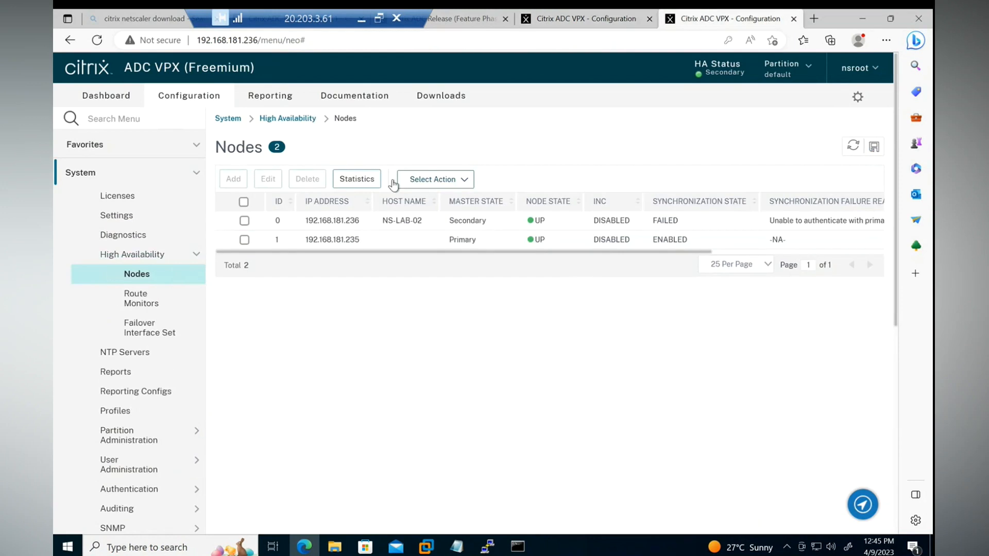
click(849, 148)
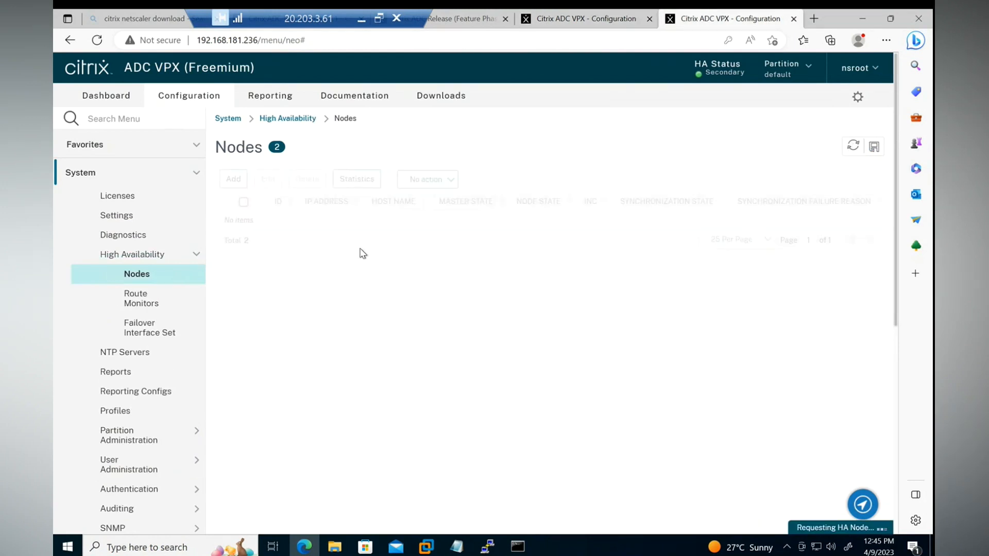
click(129, 119)
text(rpc)
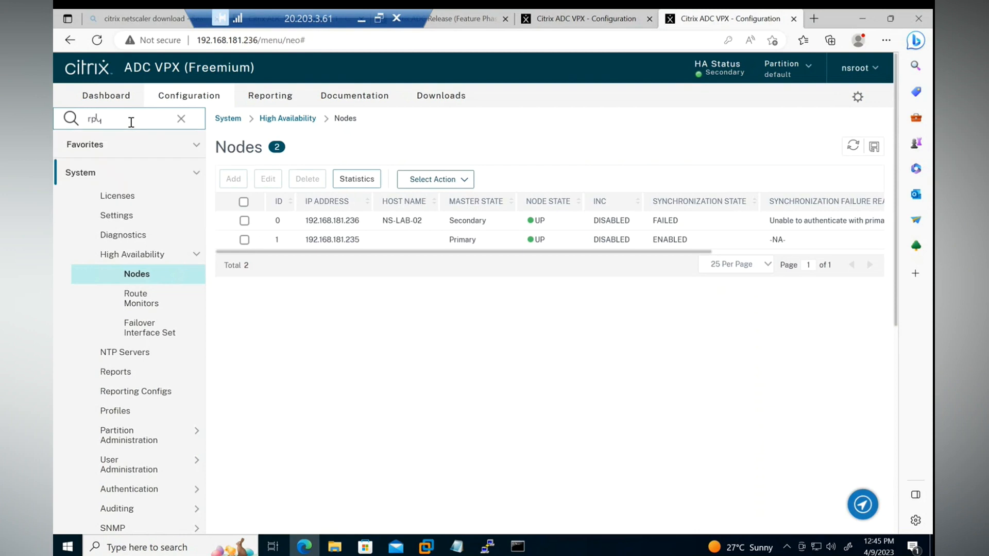
click(142, 141)
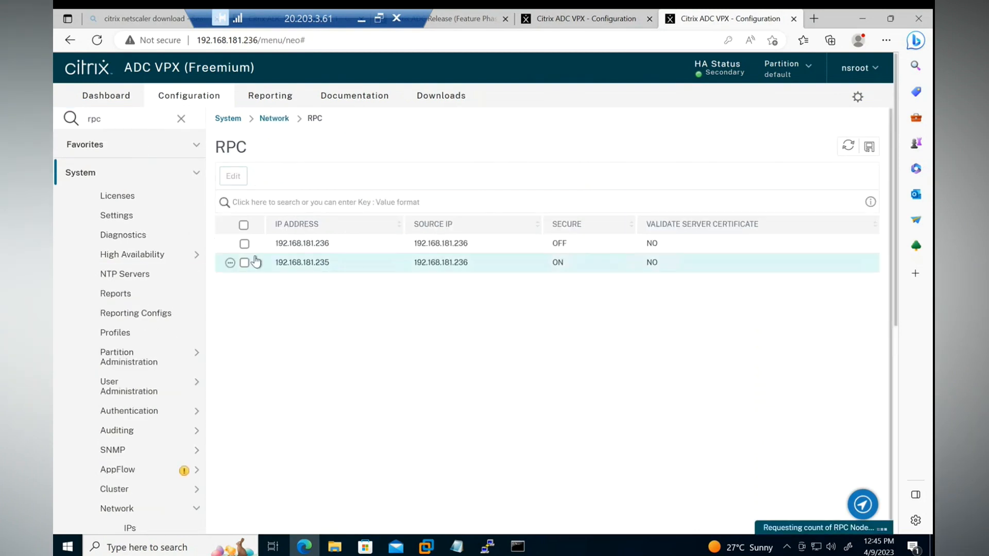
click(244, 244)
click(233, 175)
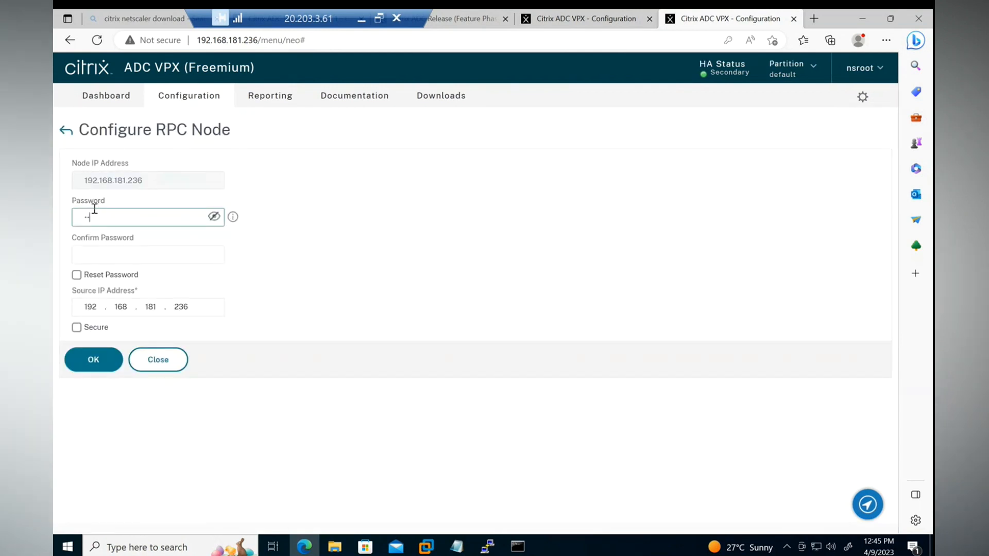
key(Tab)
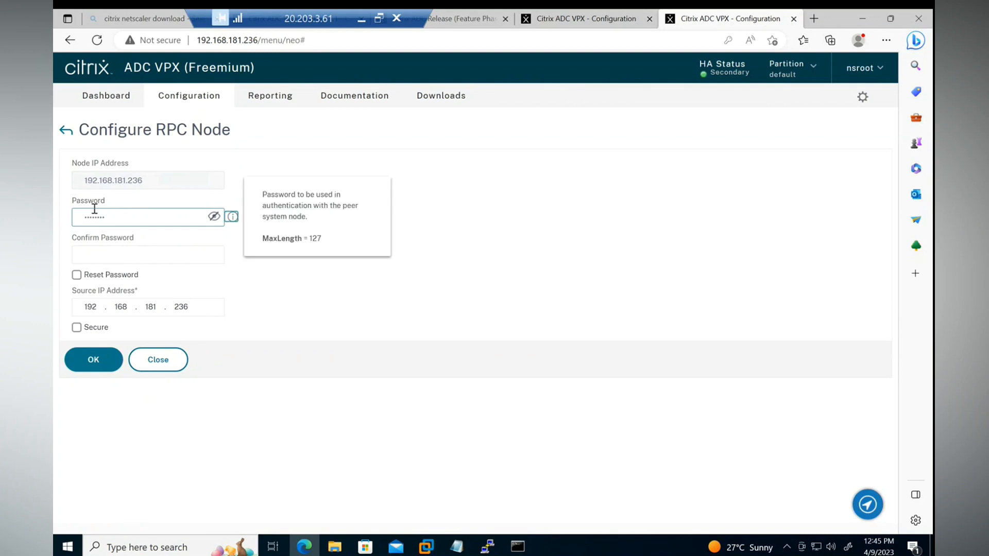
click(93, 249)
text(P)
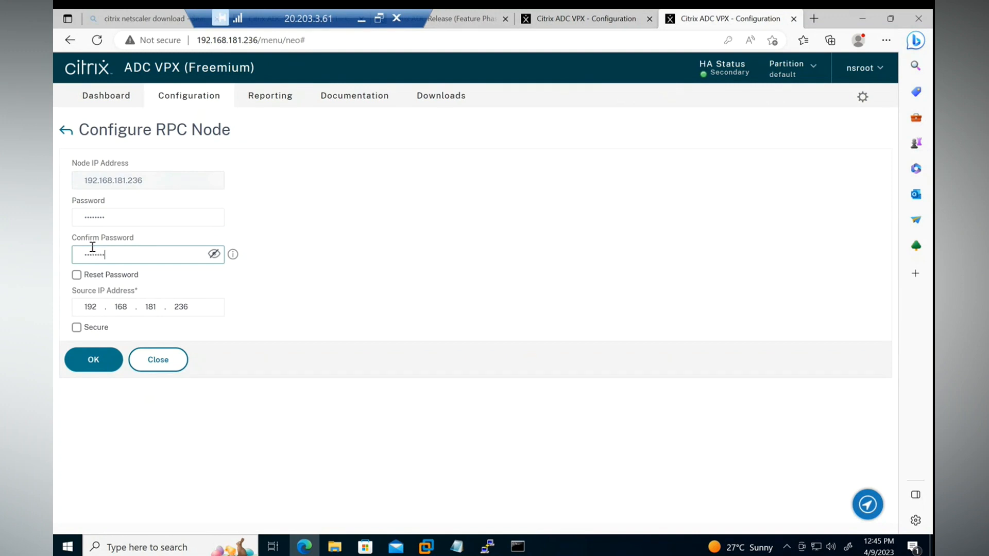
click(88, 359)
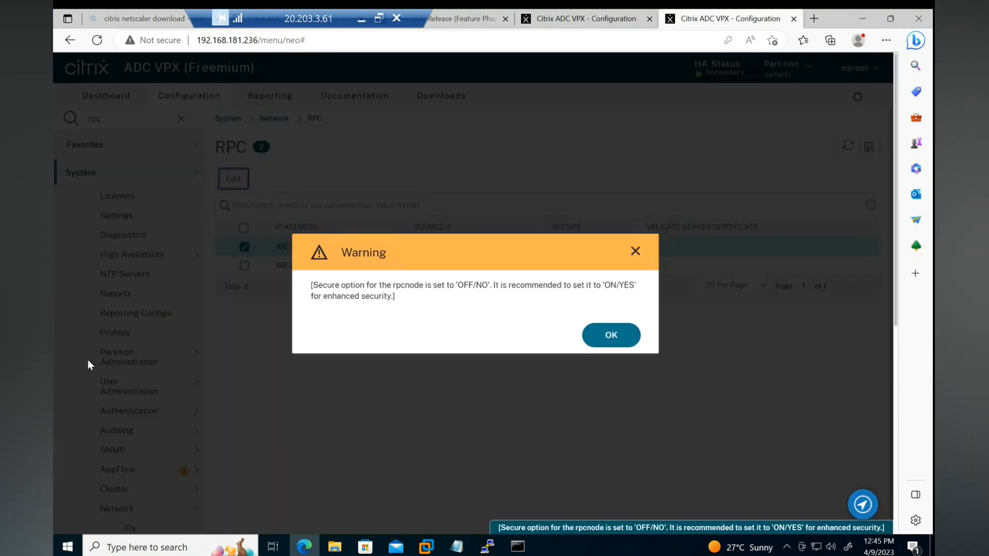
Acknowledge the secure-option warning and save the running configuration on the 192.168.181.236 appliance and on the primary 192.168.181.235.
click(590, 333)
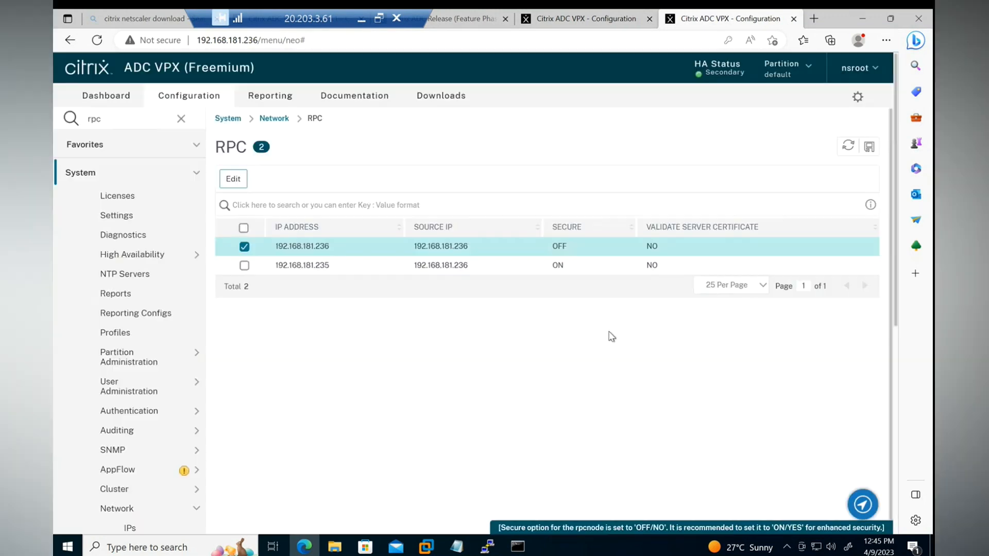
click(868, 147)
click(541, 335)
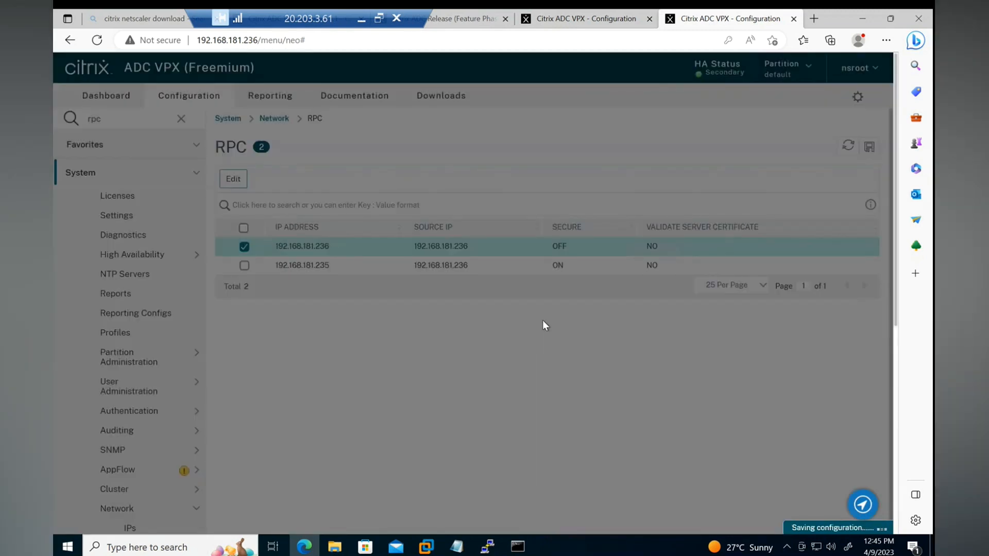
key(ctrl+shift+Tab)
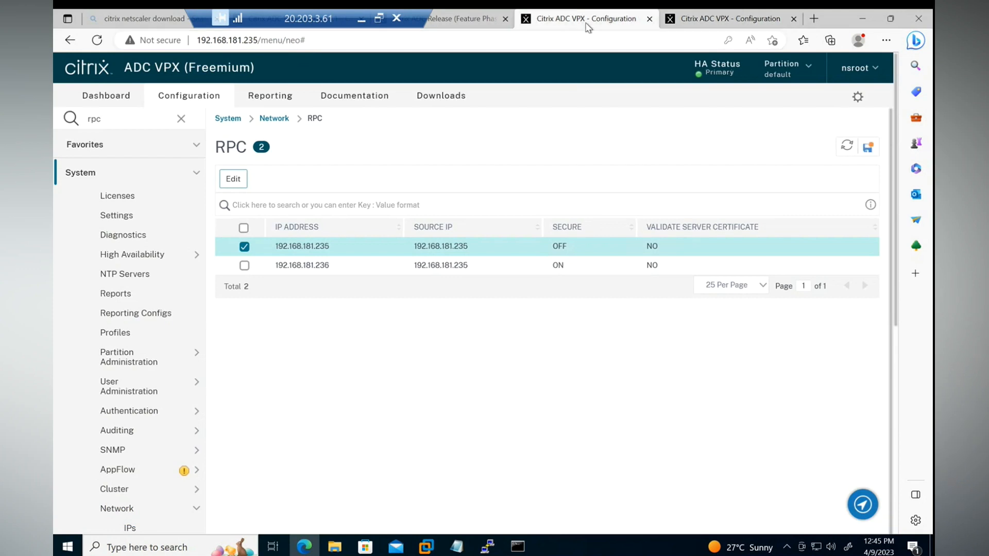
click(867, 147)
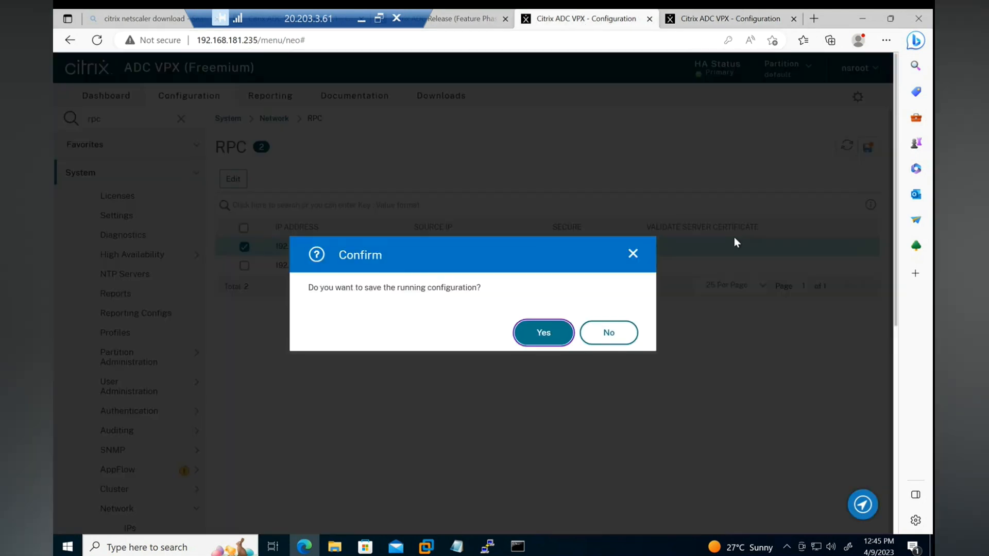
click(526, 335)
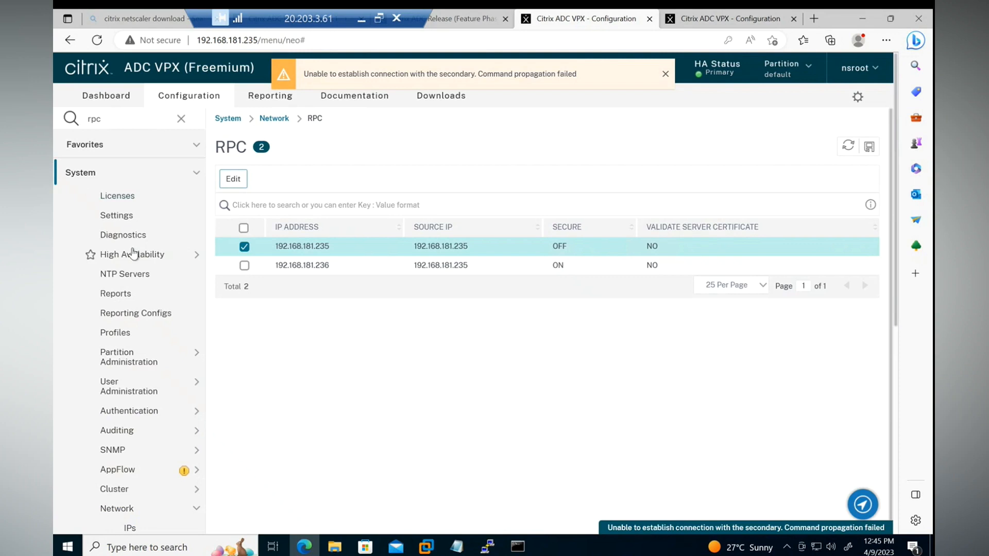
Open the High Availability nodes list on the primary appliance, refresh it and dismiss the notification.
click(132, 254)
click(178, 272)
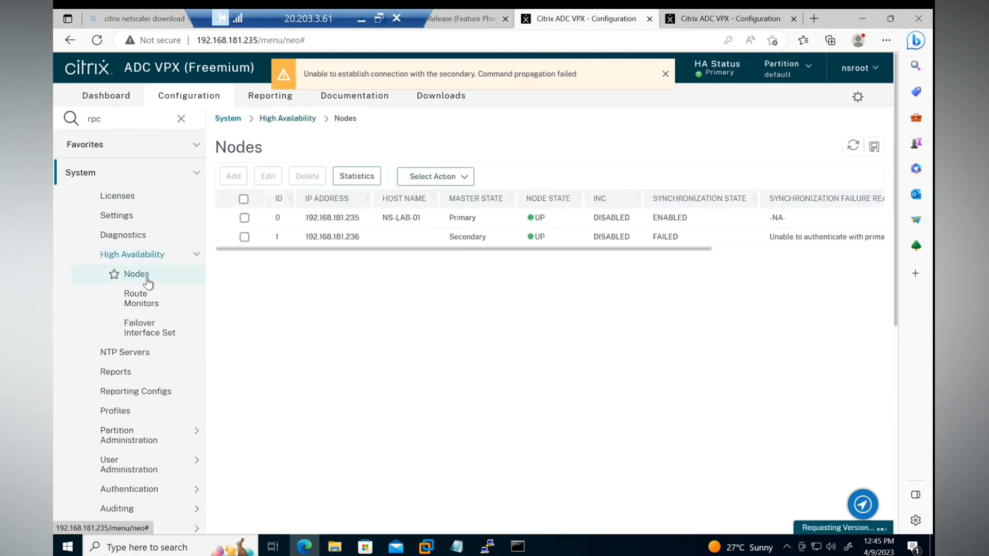
click(853, 147)
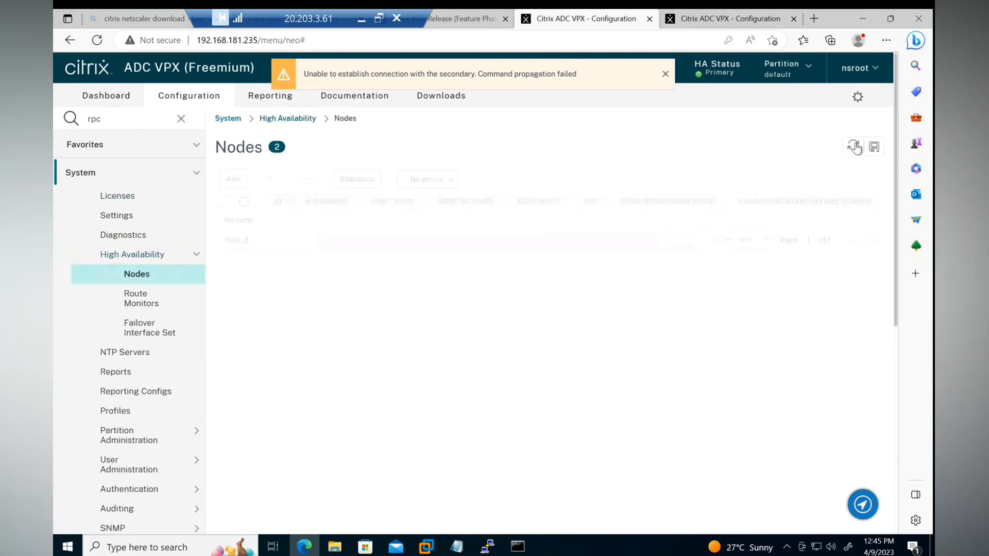
click(666, 75)
On the 192.168.181.236 appliance, open the High Availability nodes list and check the synchronization state and failure reason.
click(716, 19)
click(850, 144)
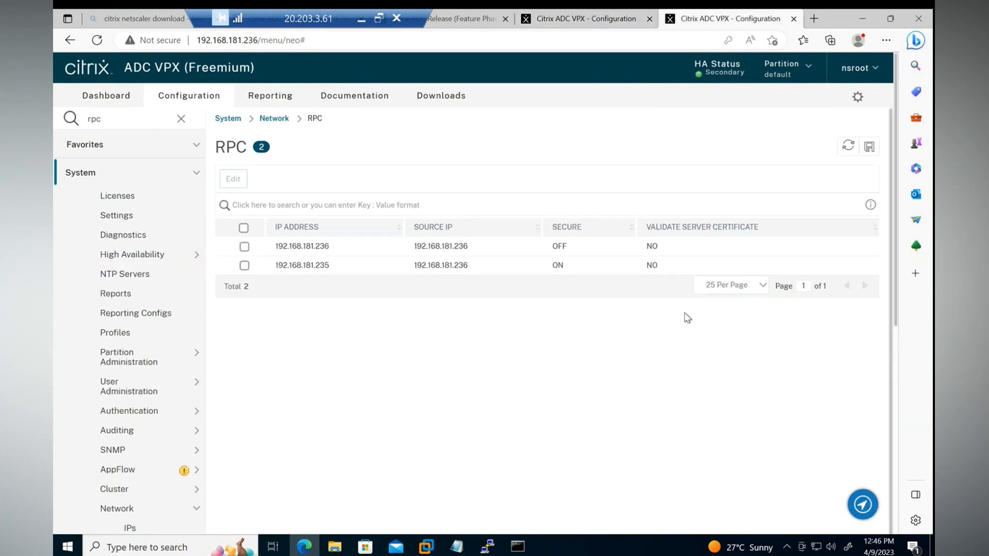
click(155, 173)
click(107, 178)
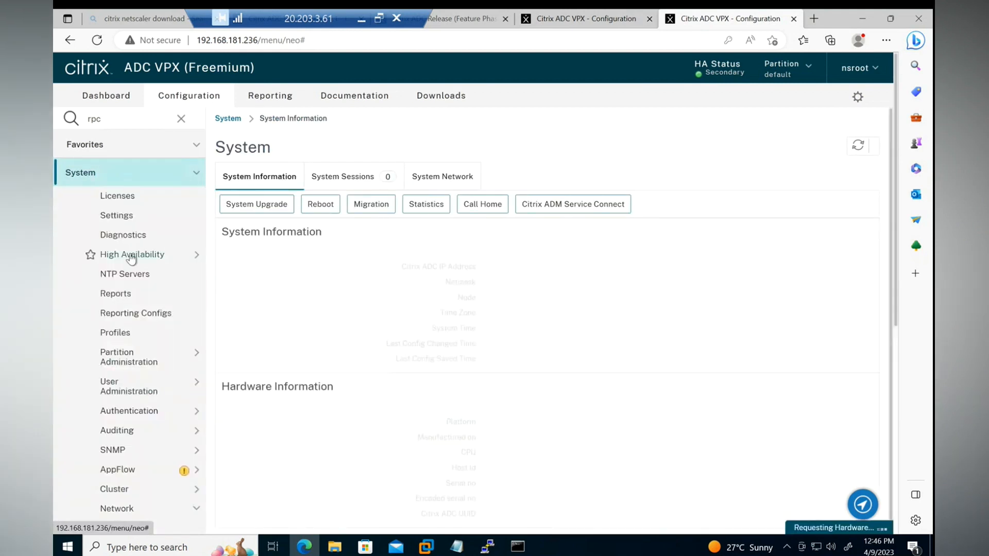
click(109, 255)
click(132, 278)
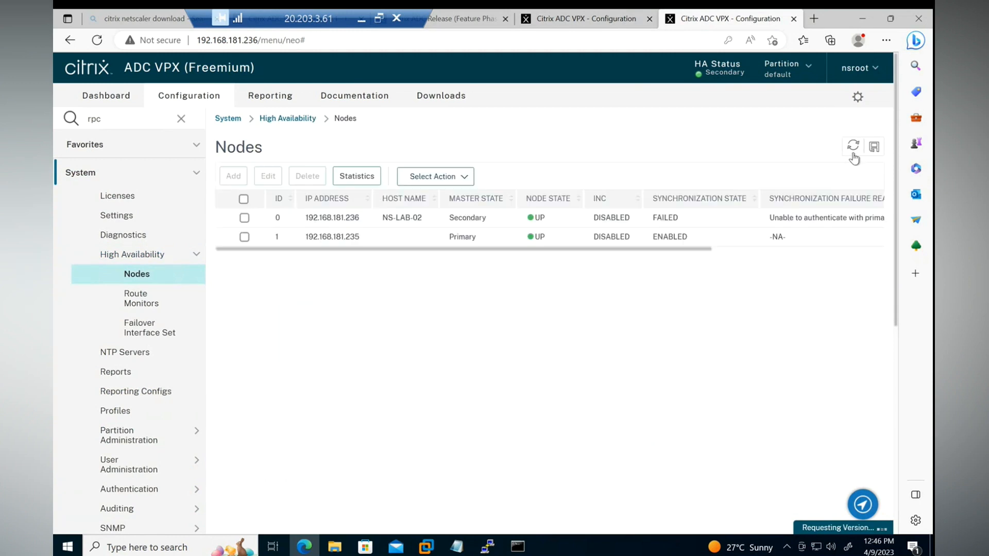
drag(700, 251, 559, 256)
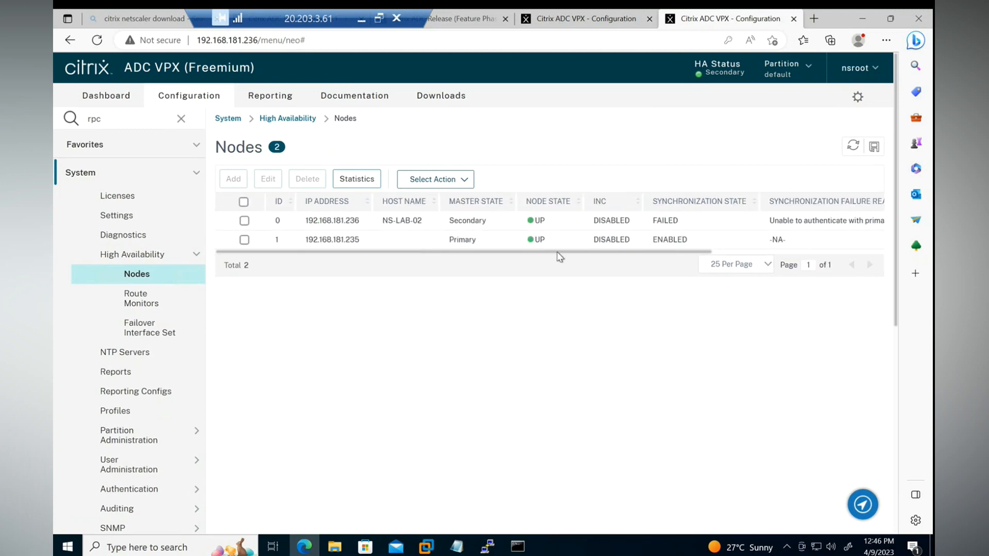
Review the HA node settings of 192.168.181.235 on the primary appliance and close them without changes.
click(572, 21)
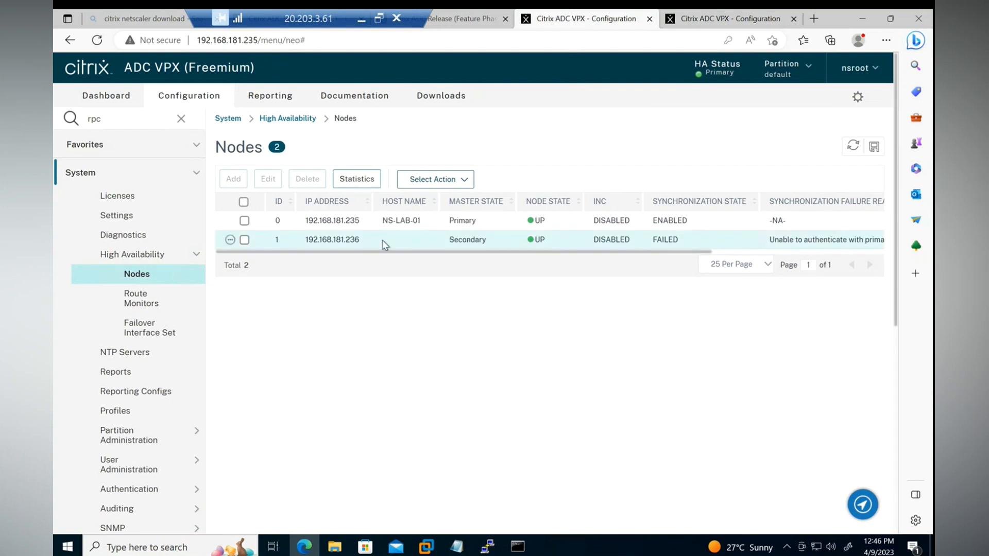
click(347, 222)
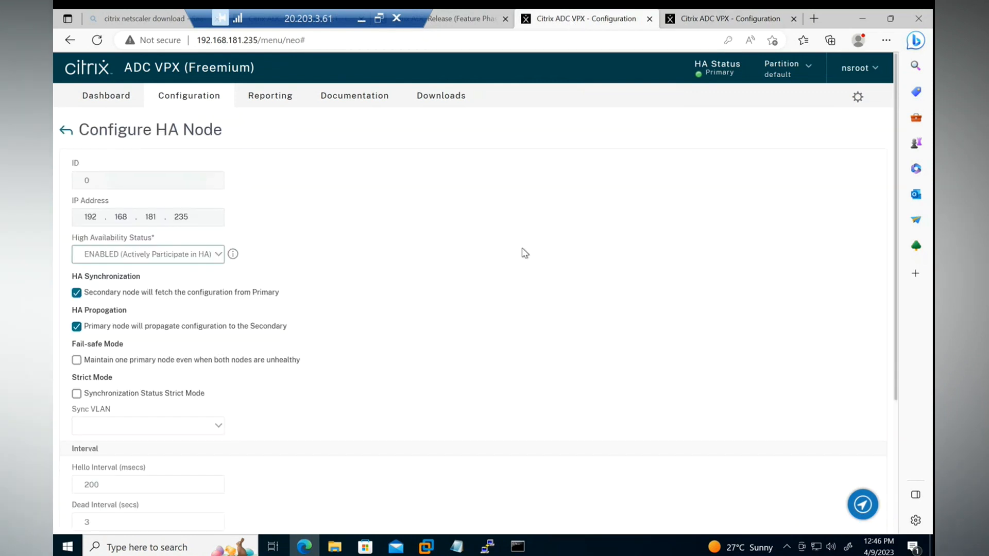
scroll(525, 254, down, 2)
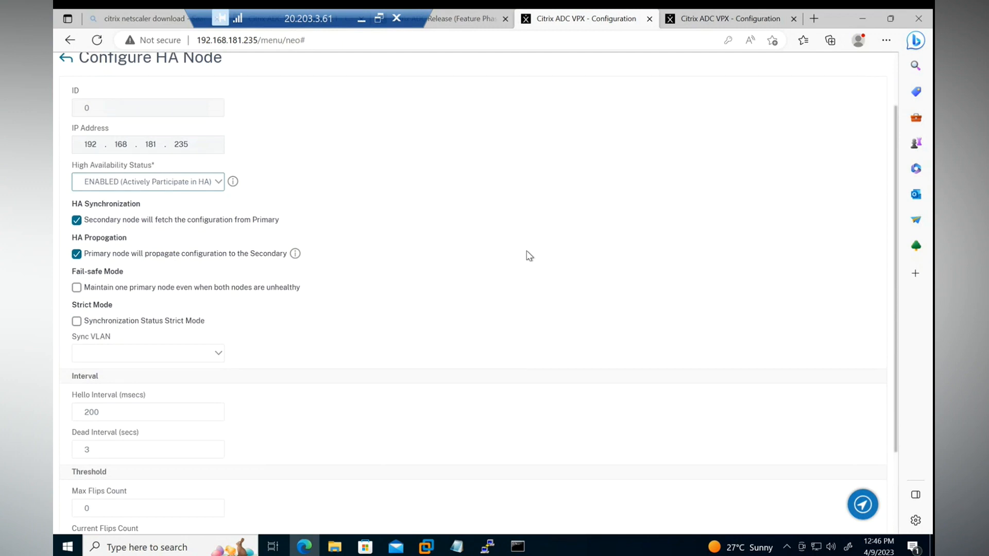
scroll(529, 255, down, 2)
scroll(529, 255, up, 4)
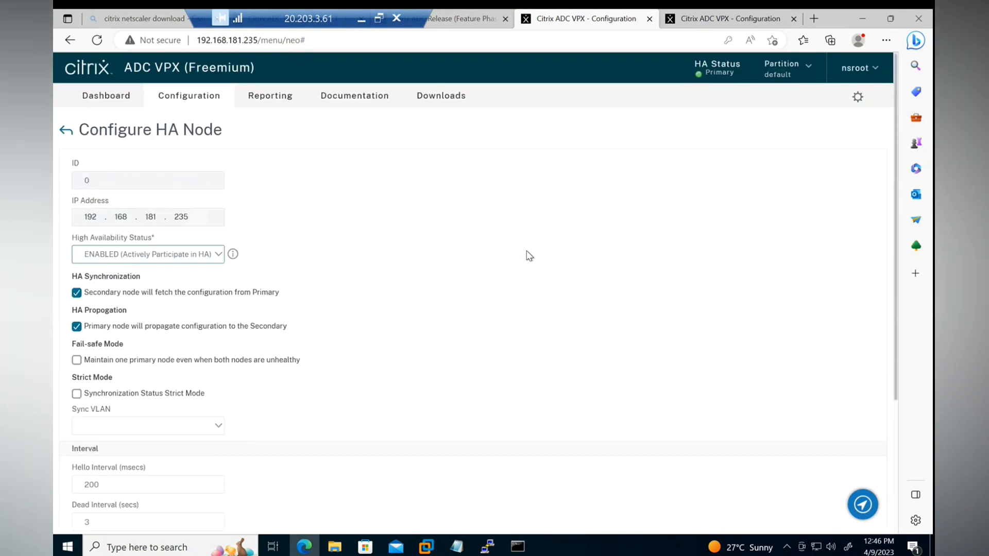
scroll(430, 286, down, 3)
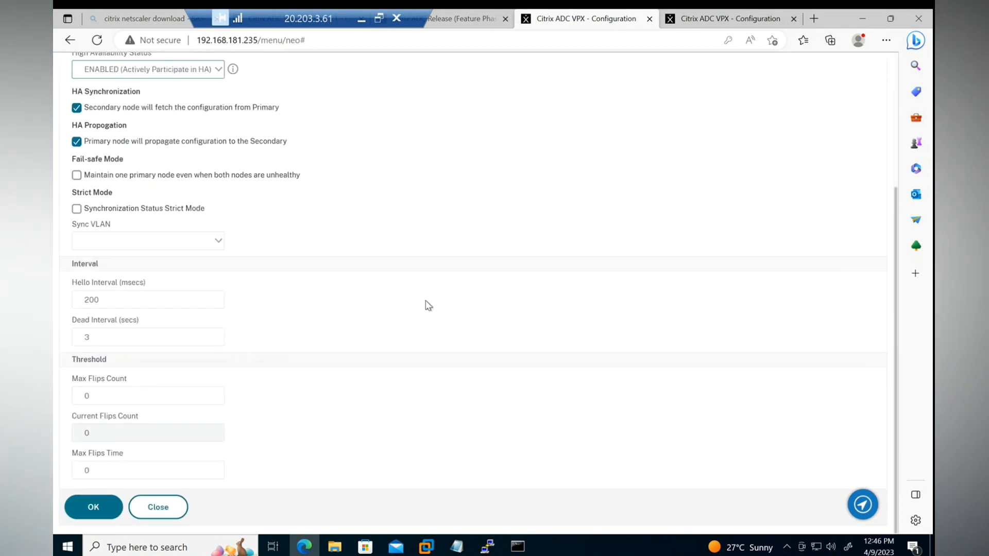
click(159, 507)
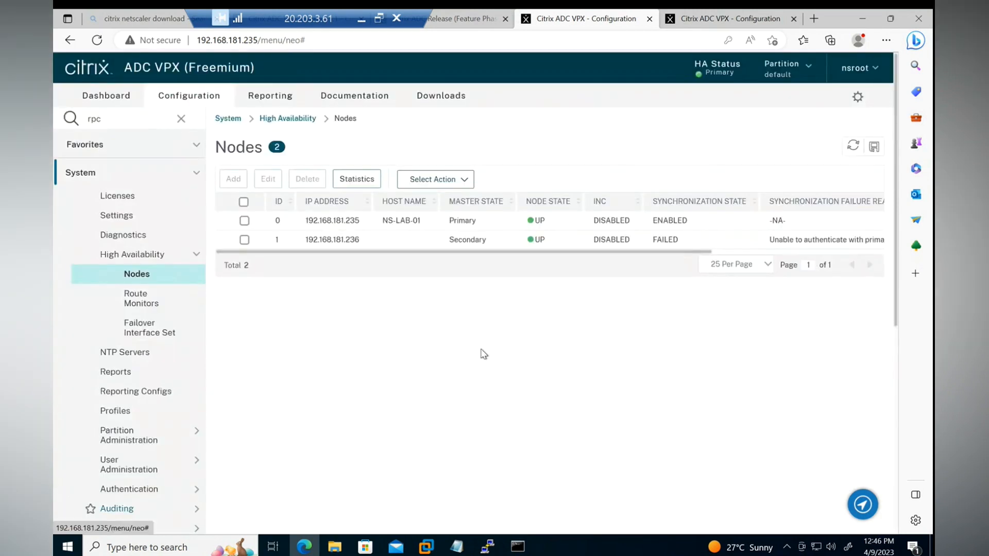
Refresh the HA nodes list on the 192.168.181.236 appliance and recheck its synchronization state.
click(736, 19)
click(855, 146)
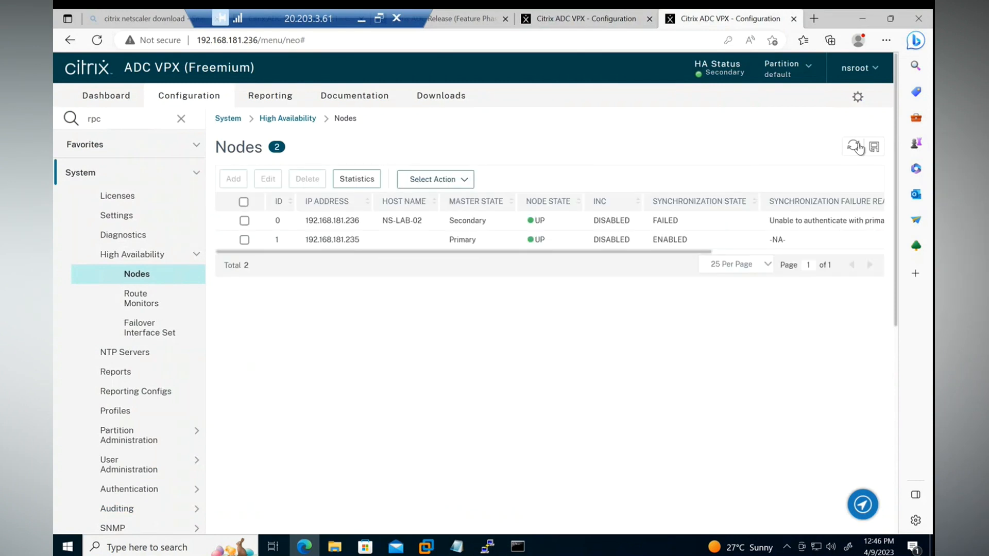
mouse_move(657, 253)
mouse_down()
mouse_move(831, 262)
mouse_move(660, 260)
mouse_up()
Open the RPC node list on the primary appliance and on 192.168.181.236 to compare their entries.
click(563, 26)
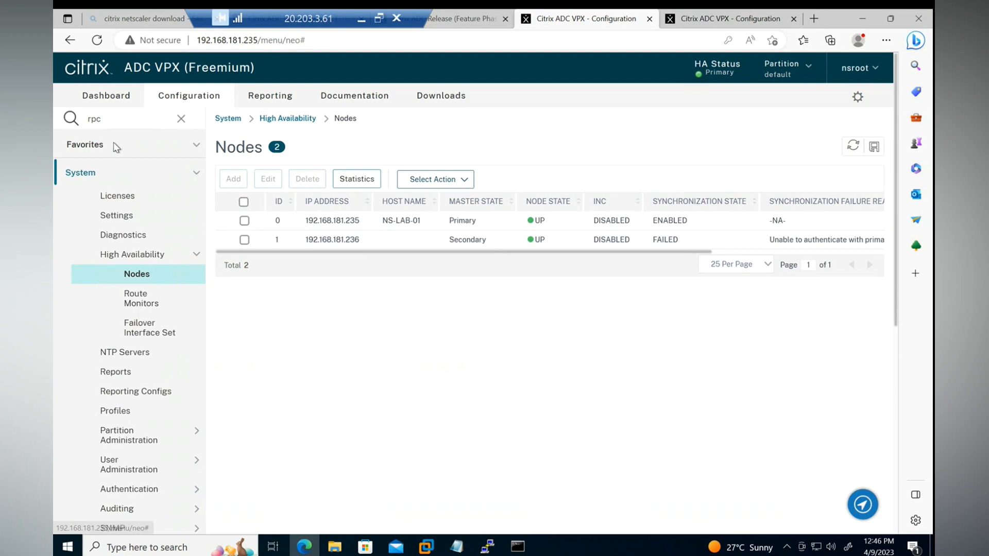
click(119, 123)
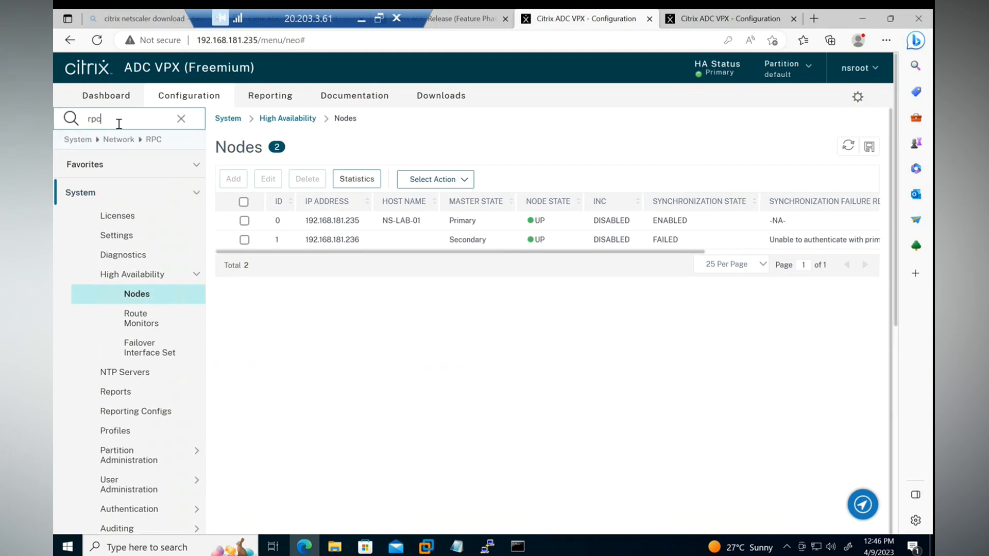
click(142, 149)
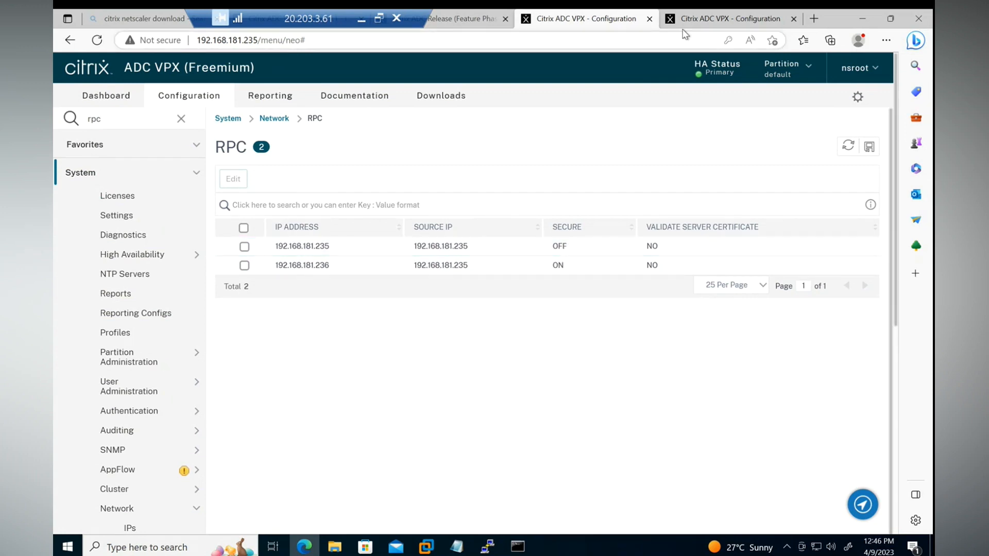
key(ctrl+Tab)
click(131, 123)
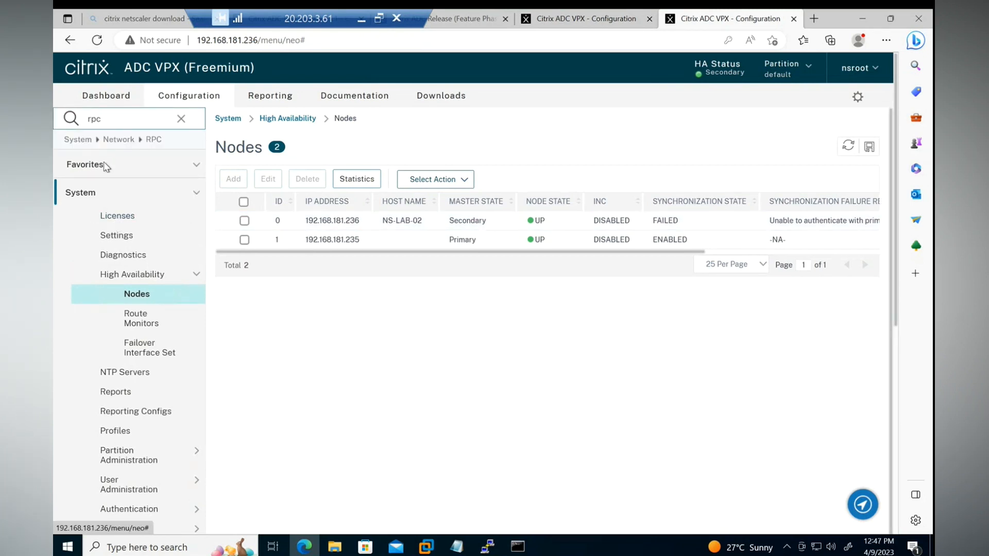
click(140, 138)
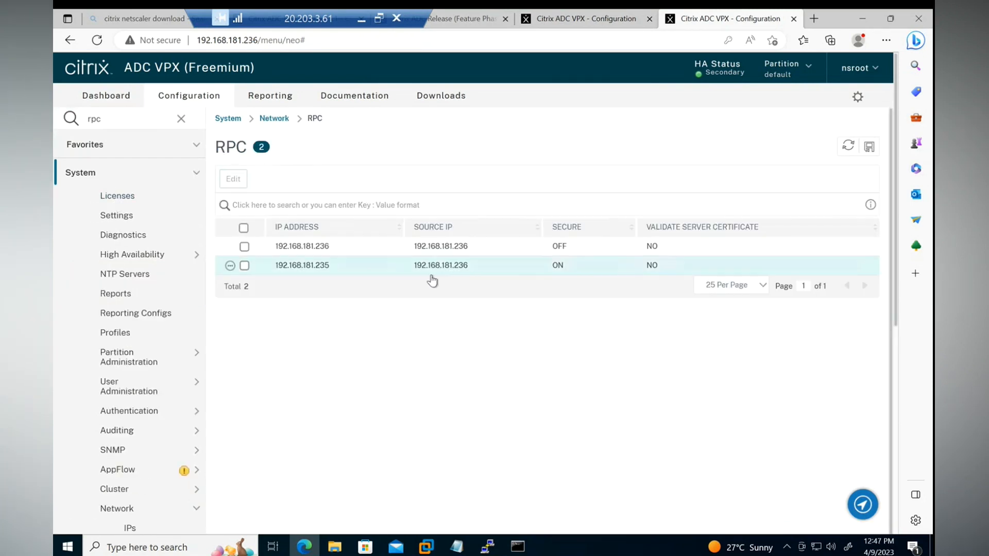
Inspect the primary's configuration of RPC node 192.168.181.236 without changing it, recheck the other appliance's RPC list, and clear the node selection.
click(592, 19)
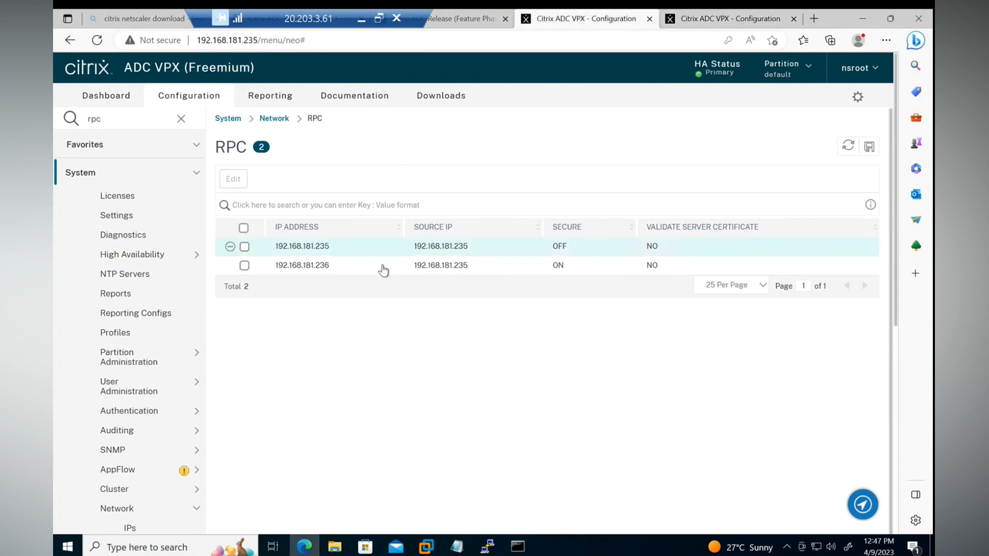
click(244, 265)
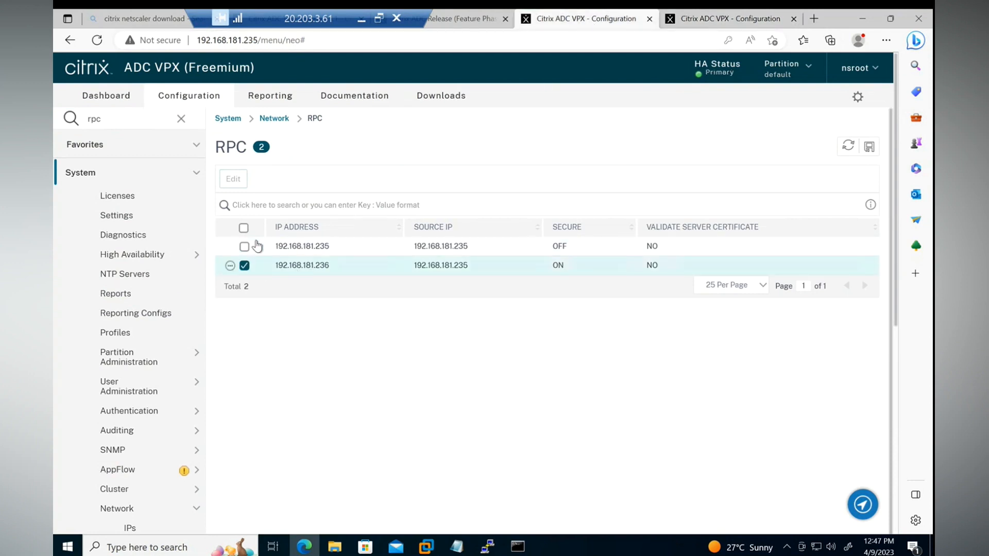
click(233, 181)
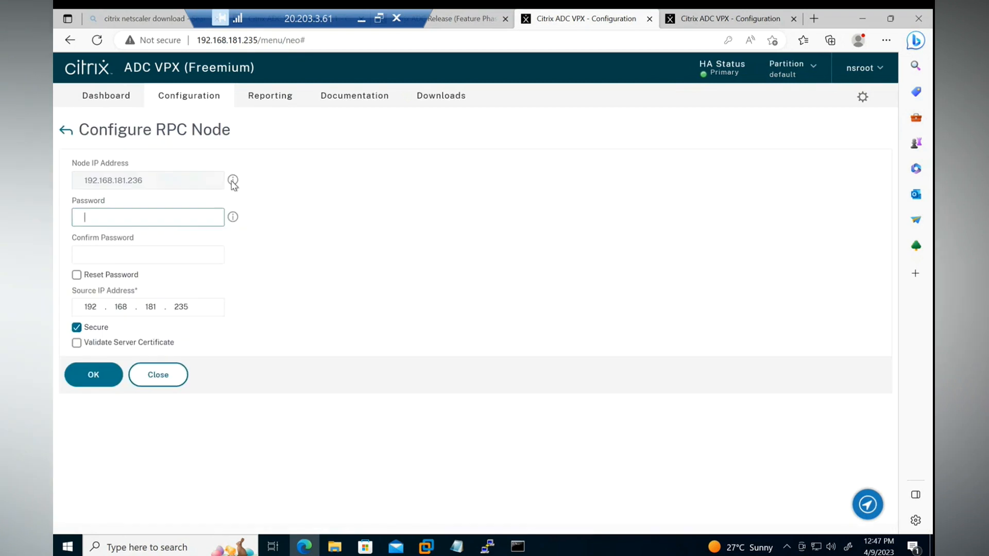
click(158, 375)
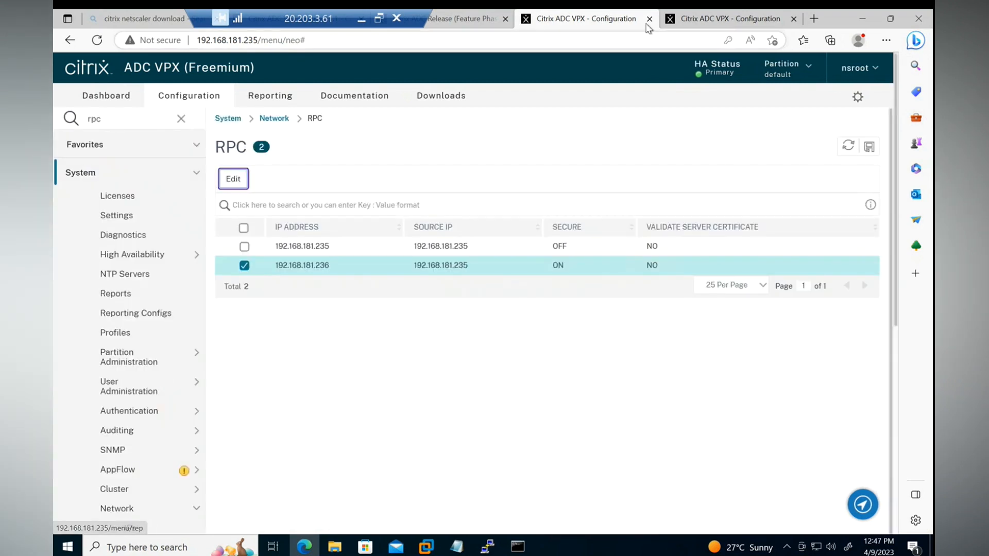
key(ctrl+Tab)
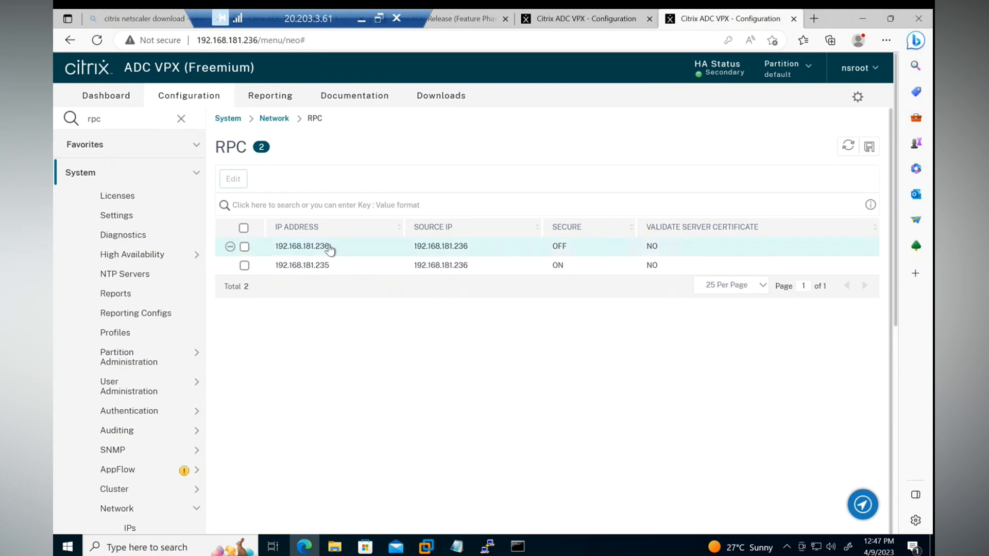
click(585, 29)
click(250, 267)
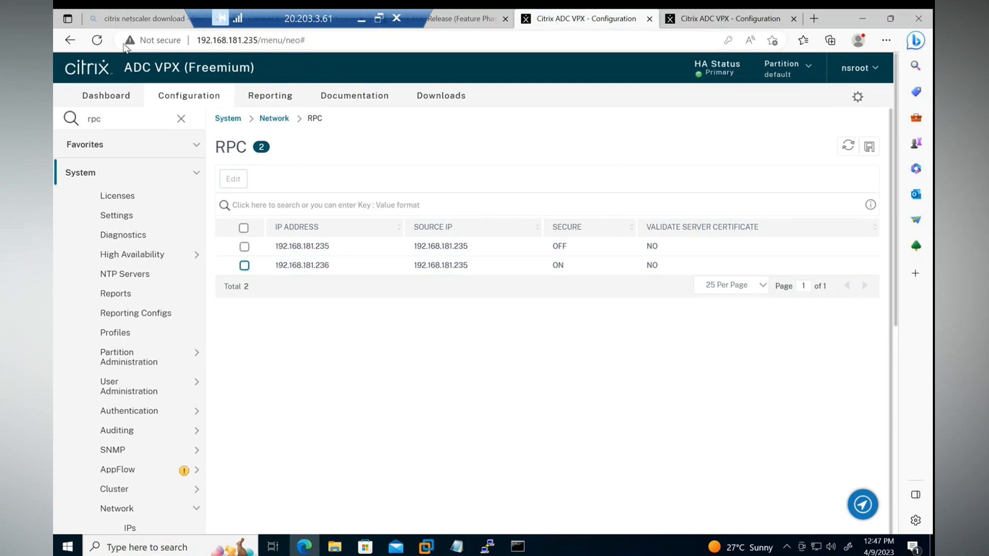
Reload the primary appliance's console and search the menu for "rpc" to reopen its RPC node list.
click(97, 41)
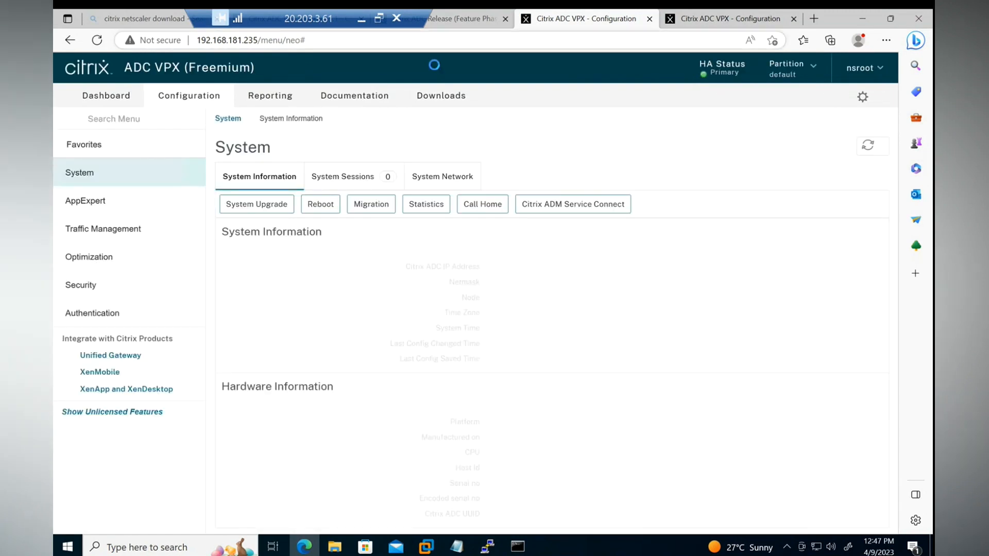
click(335, 42)
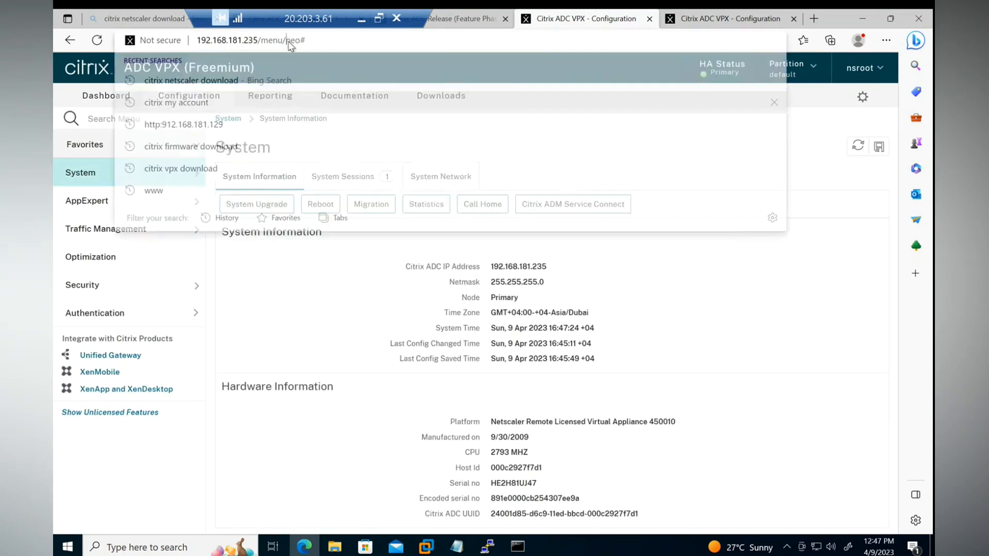
click(335, 42)
click(88, 109)
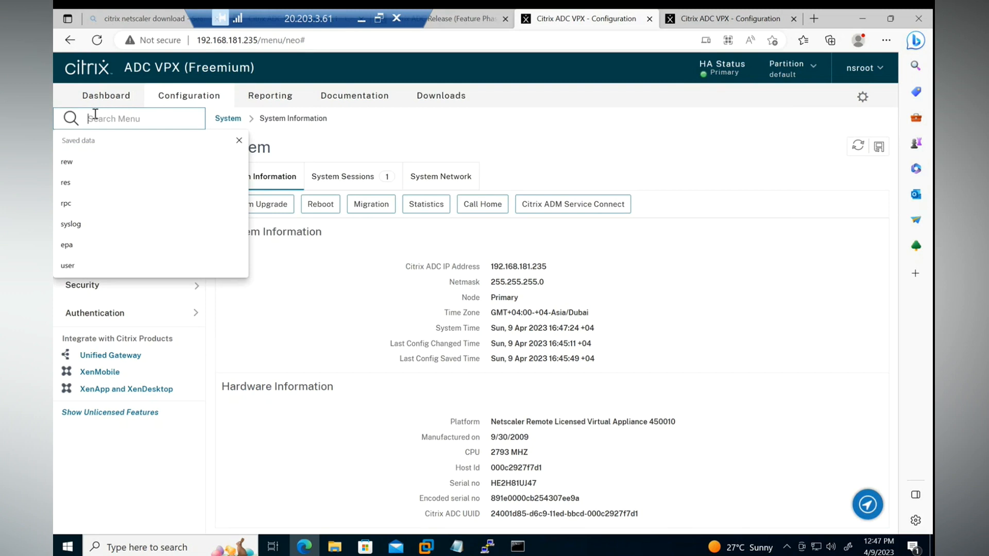
text(rpc)
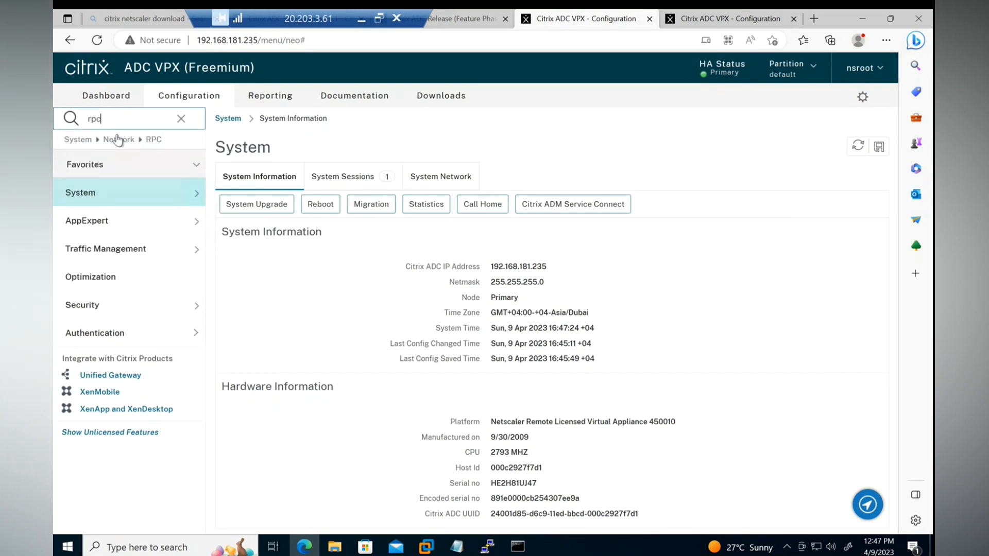
click(147, 140)
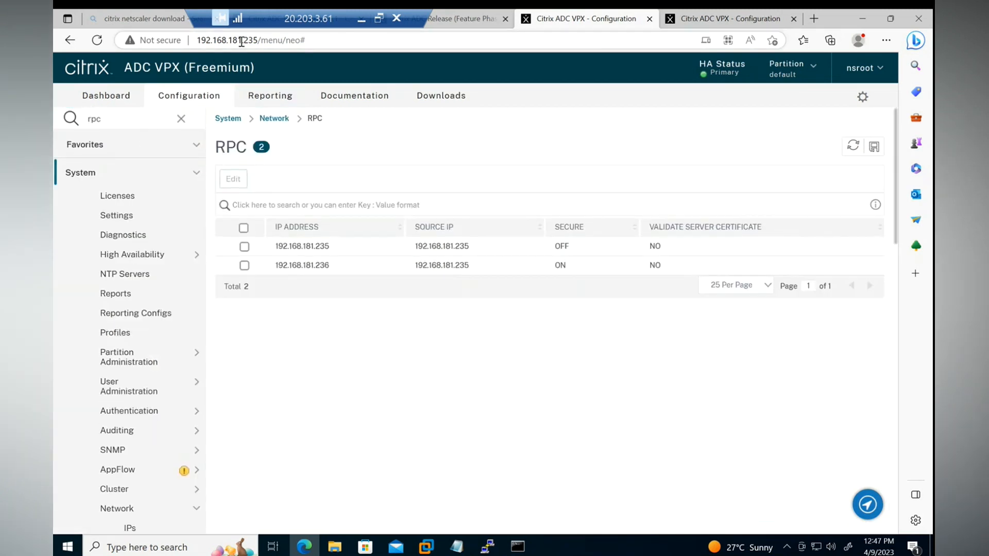
Inspect the configuration of RPC node 192.168.181.235 on the primary appliance and close it without changes.
click(244, 246)
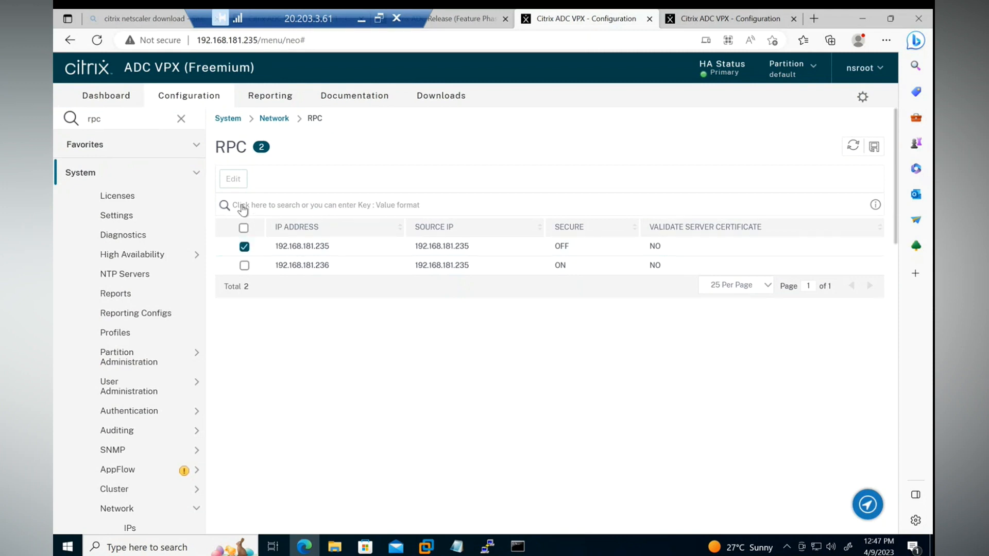
click(233, 179)
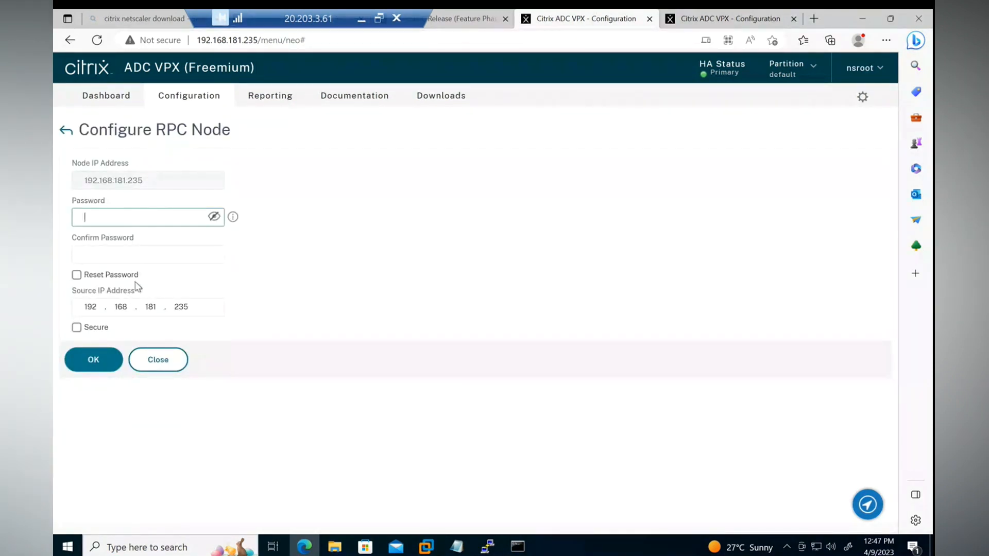
click(154, 358)
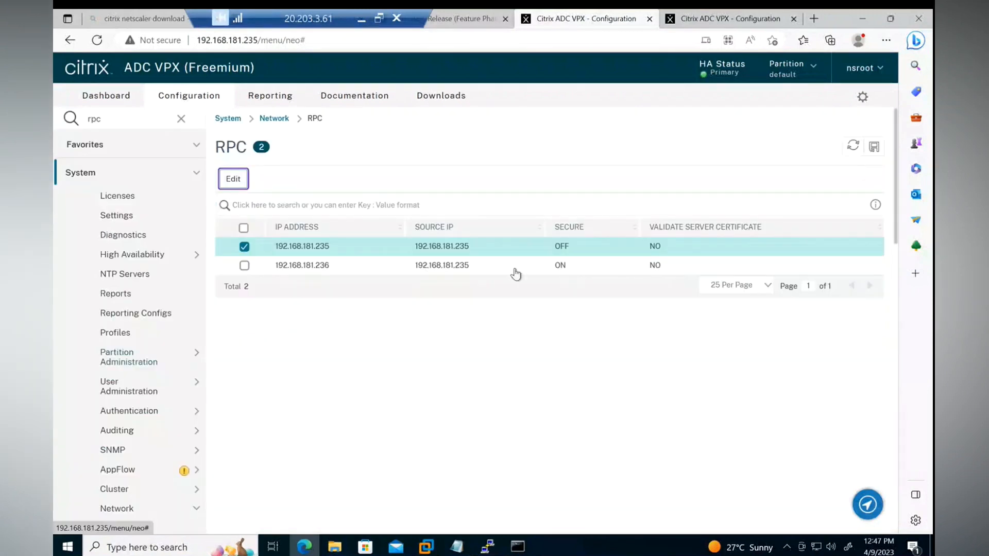
On the primary, enter and confirm the password for RPC node 192.168.181.236, disable Secure, and apply the changes.
click(245, 265)
click(244, 246)
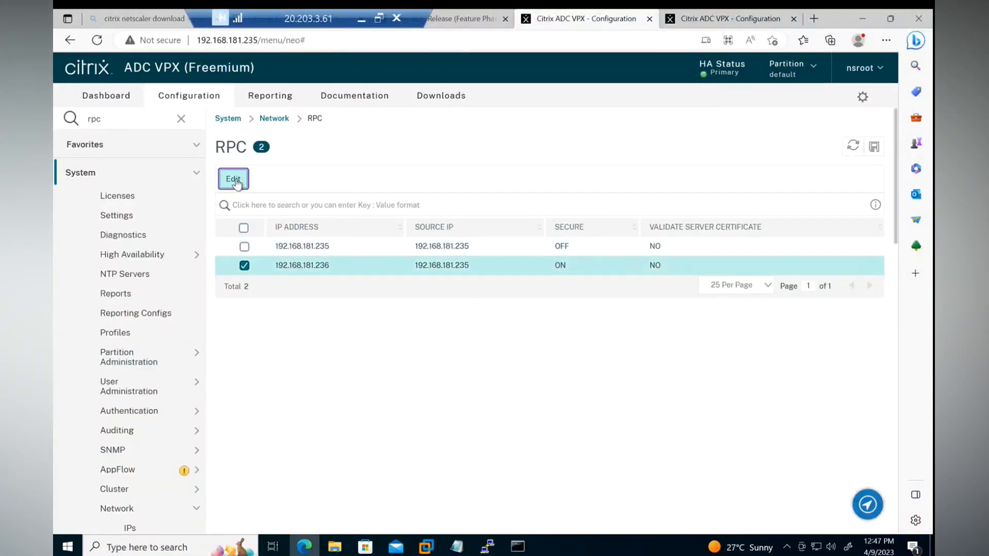
click(233, 179)
text(n)
click(107, 252)
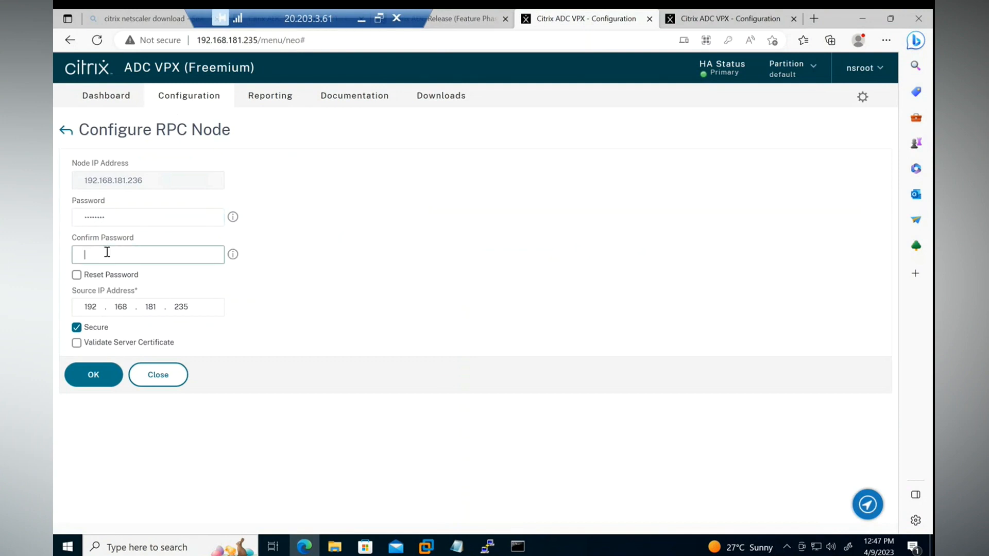
text(nsr)
click(77, 327)
click(91, 358)
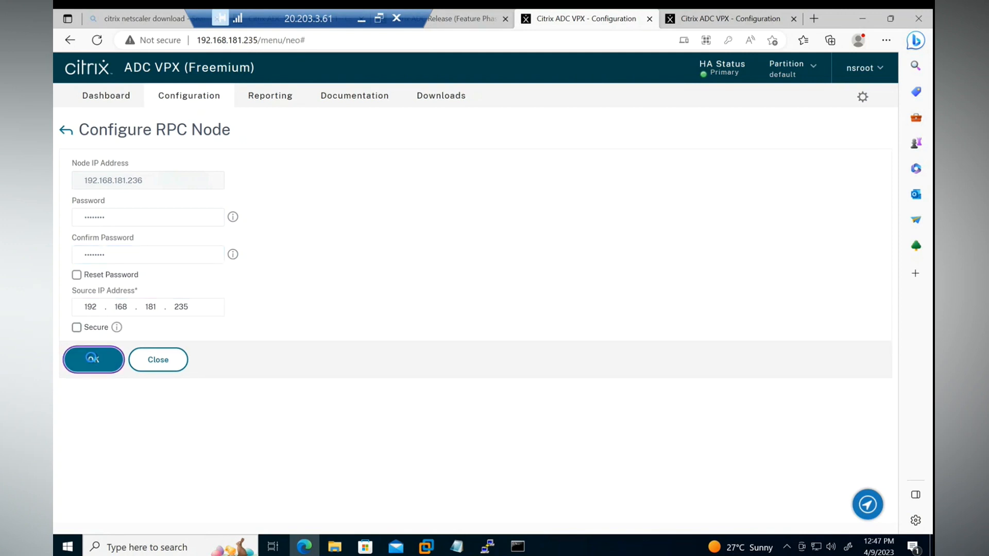
click(598, 334)
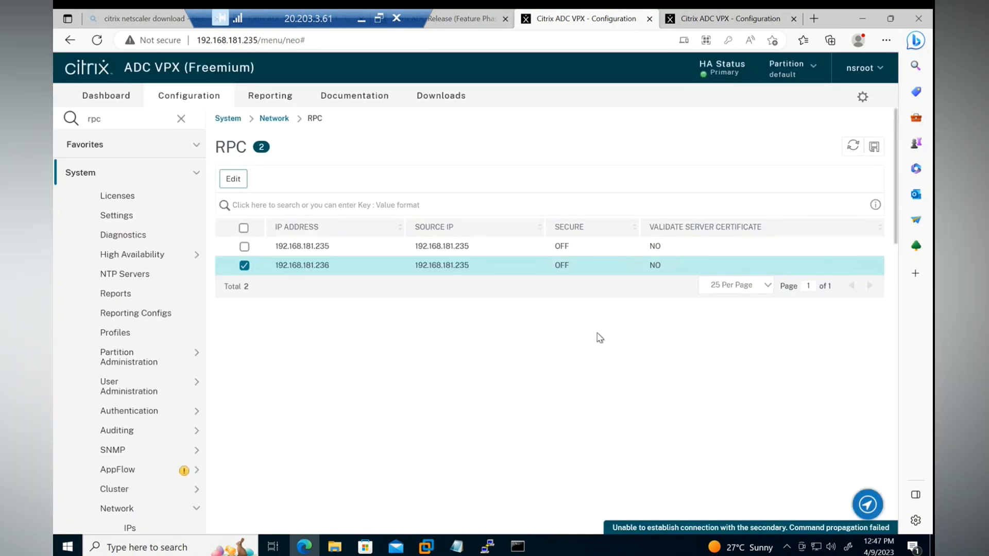
Refresh the primary's RPC node list and save its running configuration.
click(853, 146)
click(874, 148)
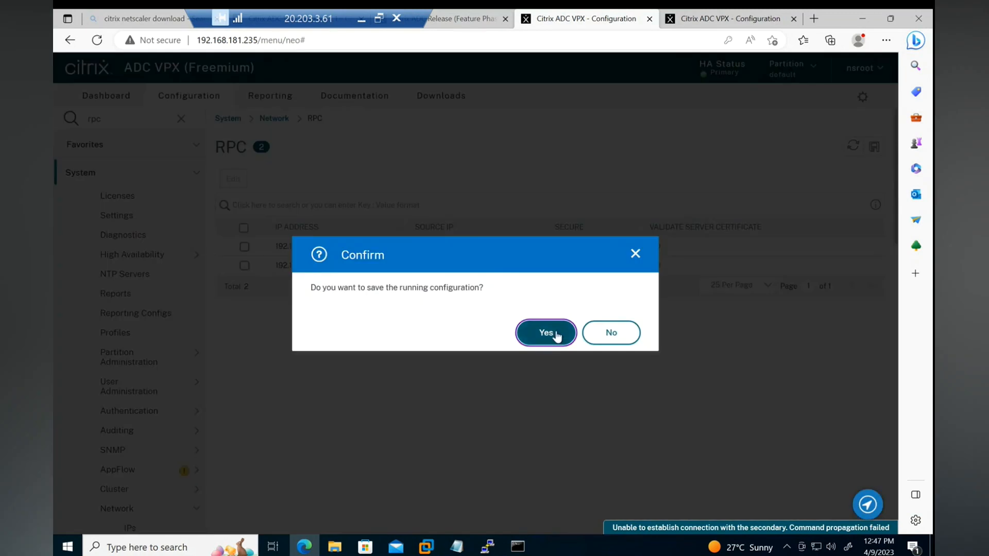
click(545, 333)
On the 192.168.181.236 appliance, enter and confirm the password for RPC node 192.168.181.235, disable Secure, and apply the changes.
click(726, 19)
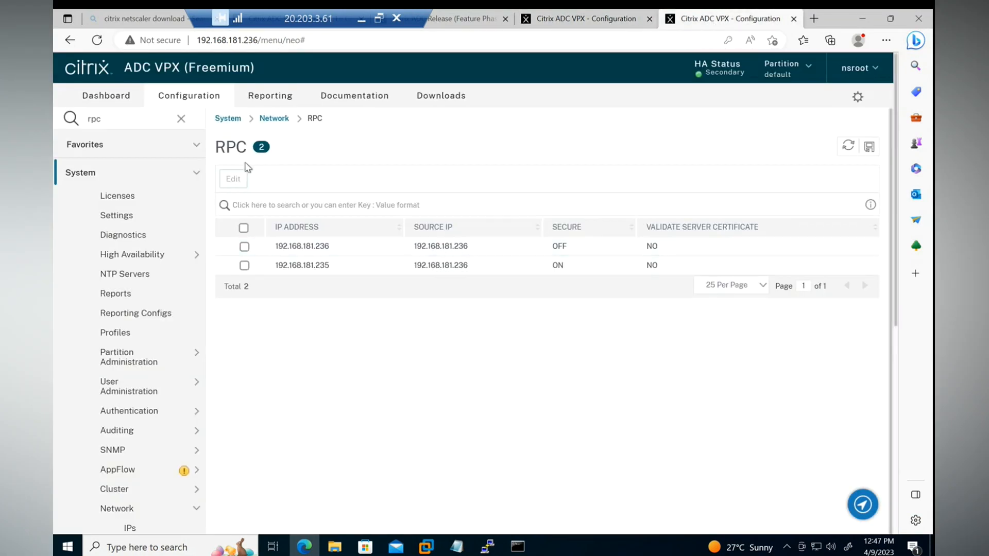
click(848, 145)
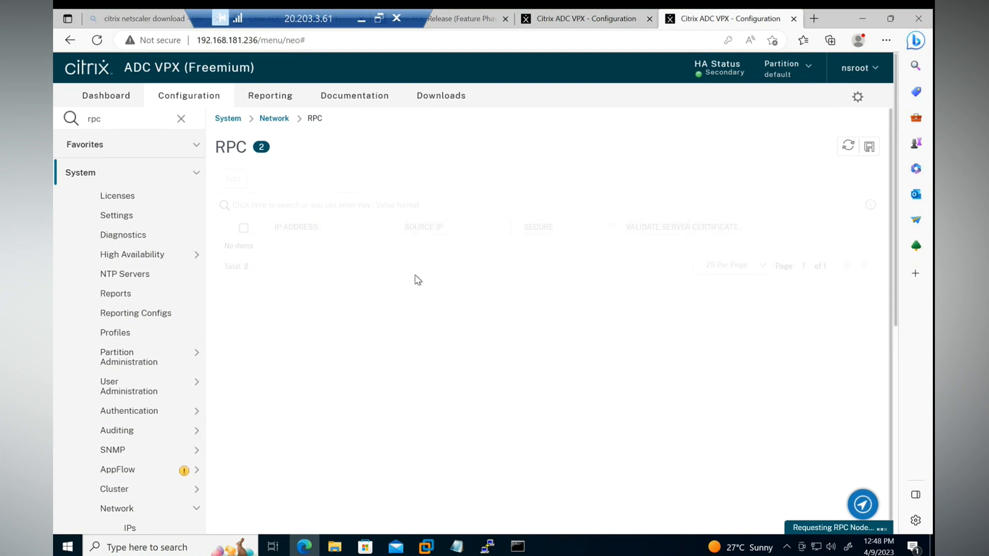
click(300, 267)
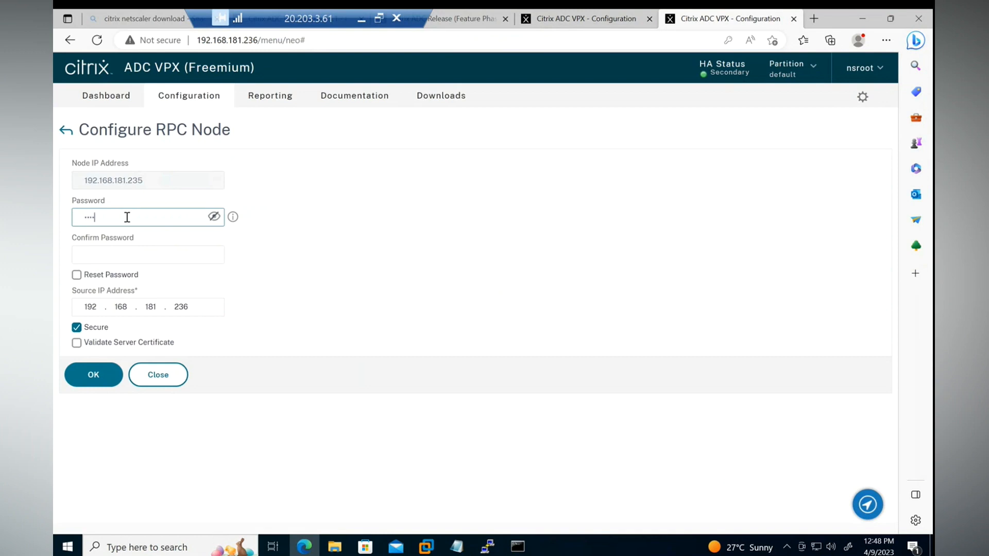
click(130, 259)
text(••)
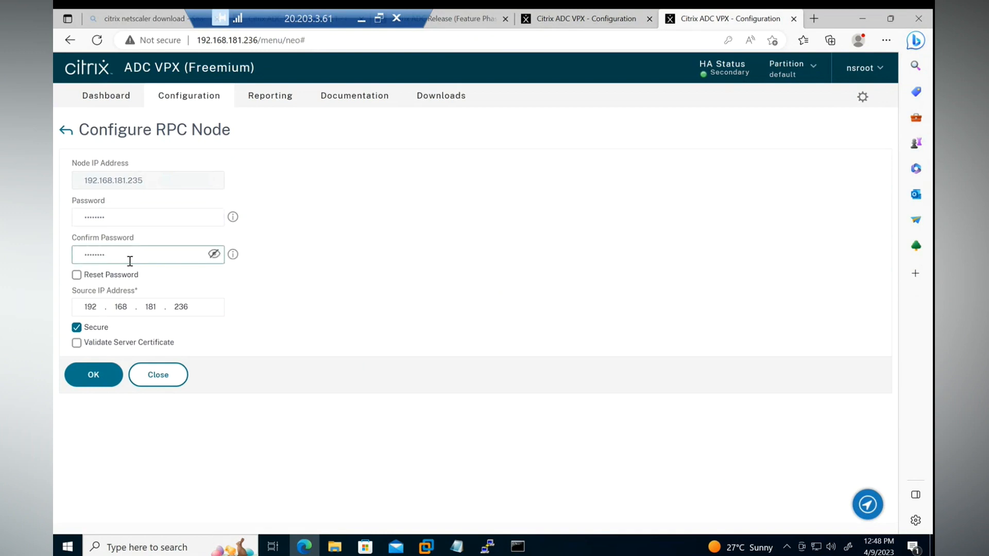
click(97, 357)
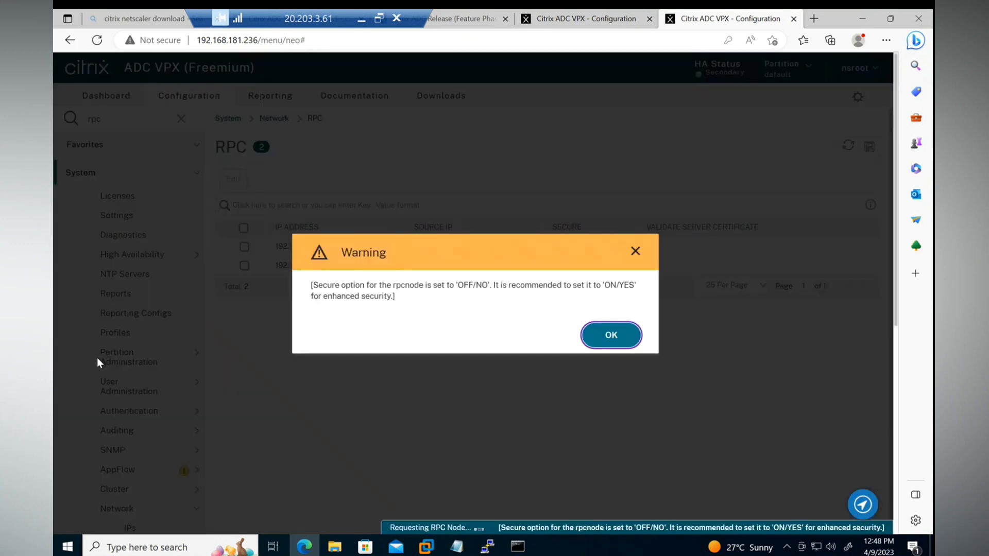
click(593, 334)
Refresh the RPC node list on the 192.168.181.236 appliance and save its running configuration.
click(847, 147)
click(869, 146)
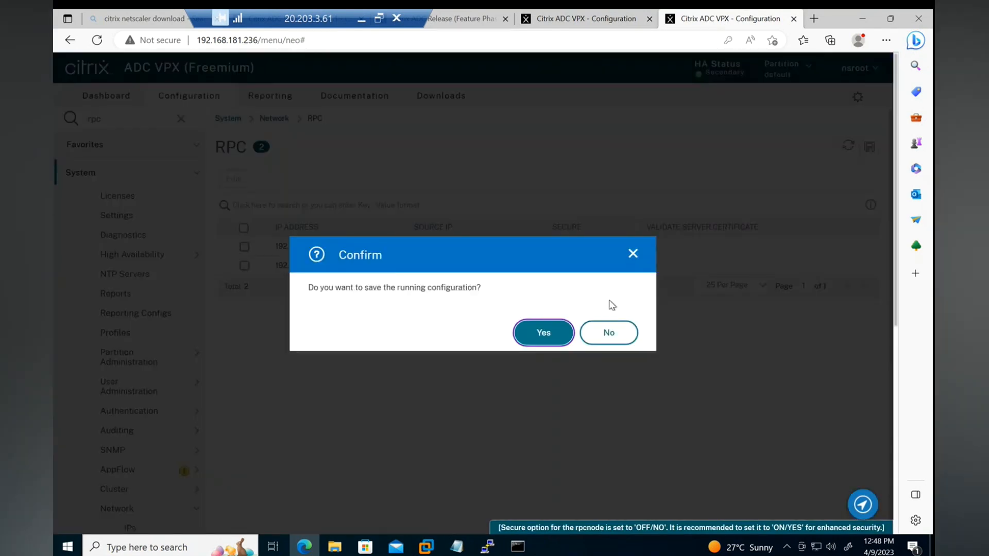
click(544, 333)
Open the High Availability nodes list on the primary appliance, check the synchronization state, and refresh the list.
click(598, 23)
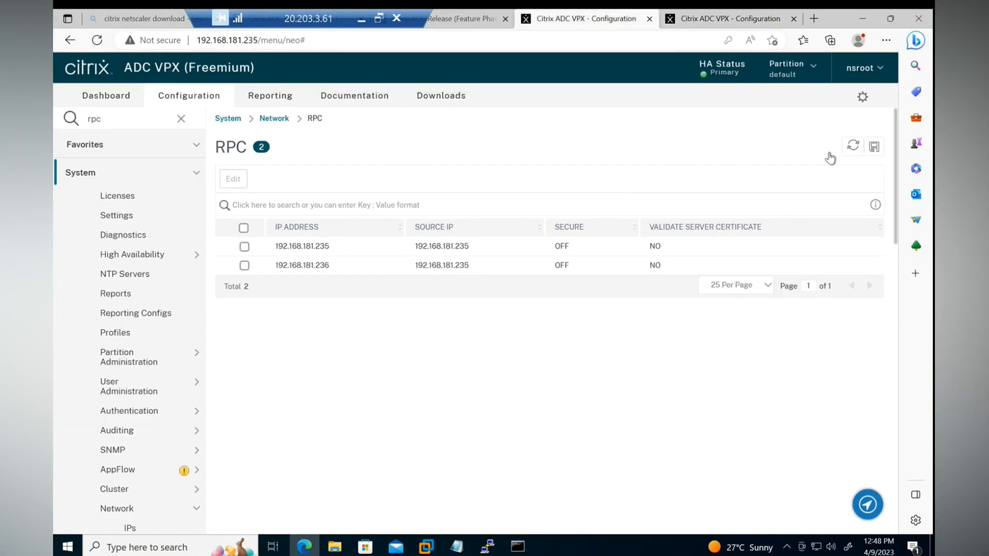
click(132, 254)
click(137, 277)
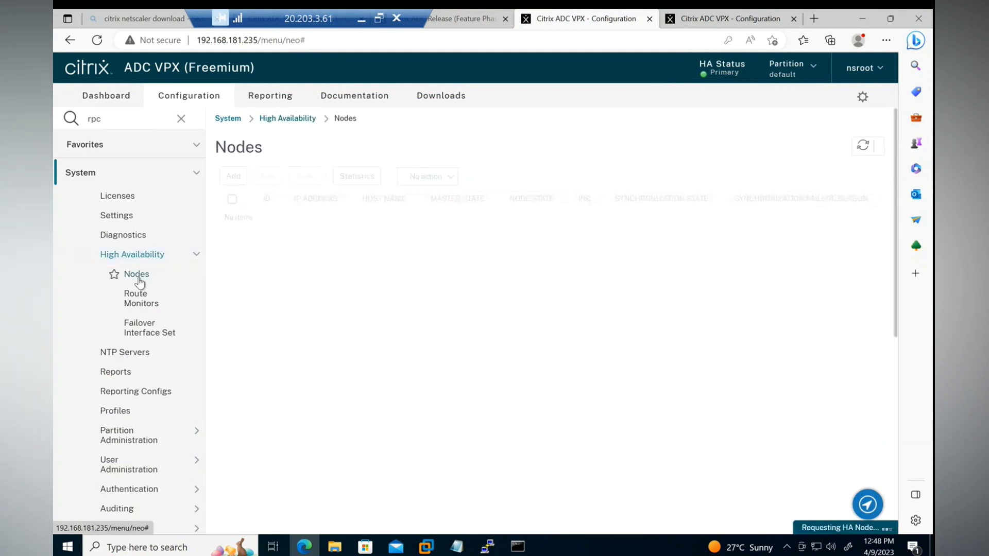
drag(623, 252, 523, 263)
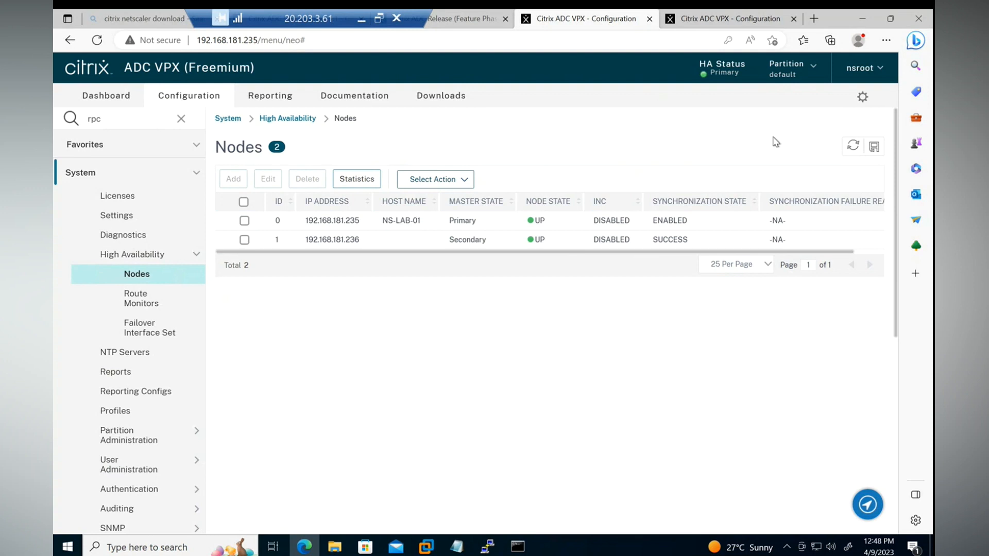
click(852, 146)
Open the High Availability nodes list on the 192.168.181.236 appliance and check its synchronization state.
click(717, 23)
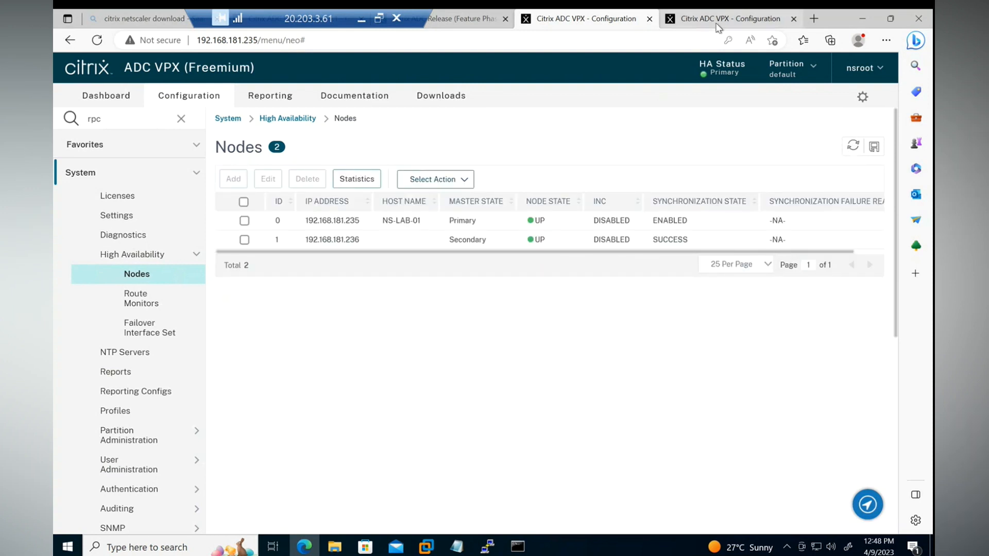
click(665, 77)
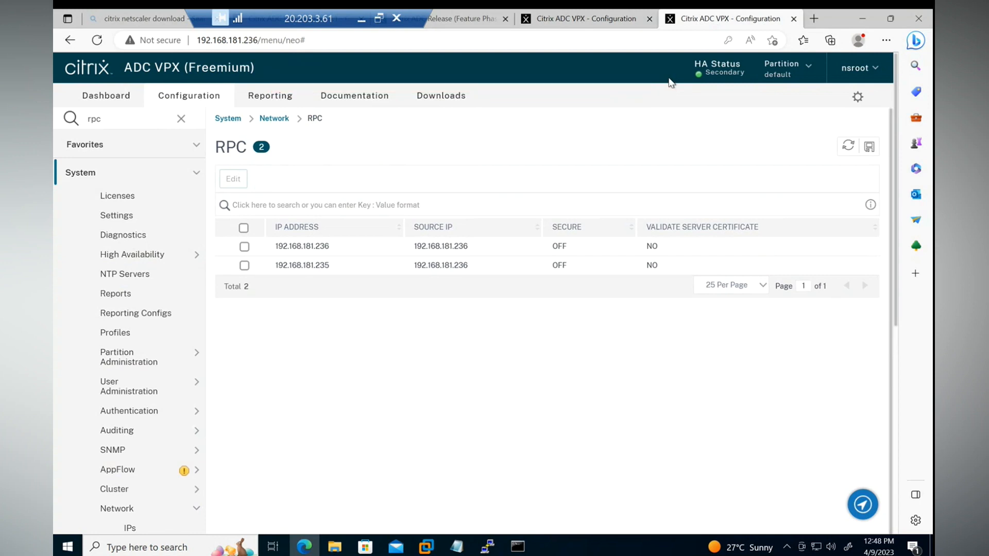
click(156, 258)
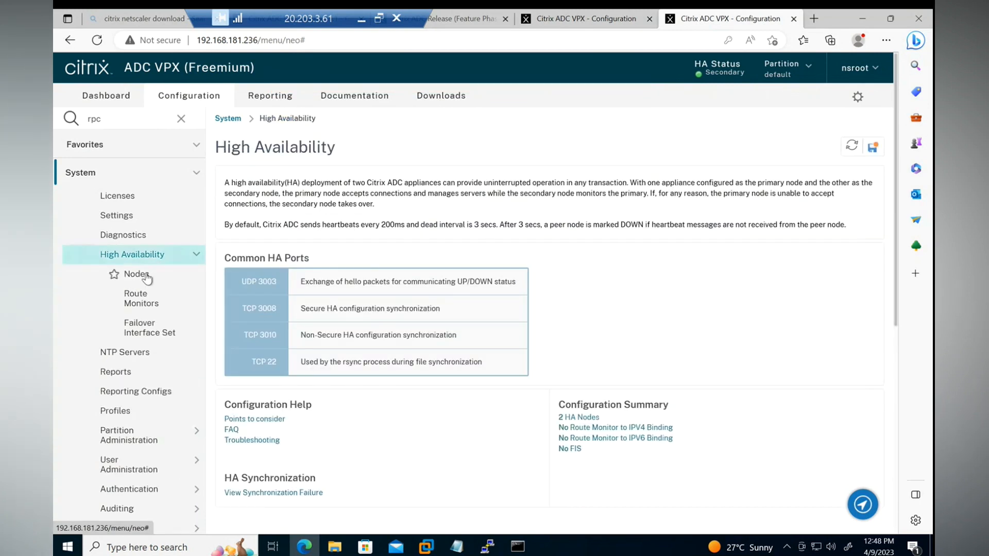
click(110, 275)
Check the HA status on the primary and review the node actions, including Force Synchronization, without running one.
click(582, 19)
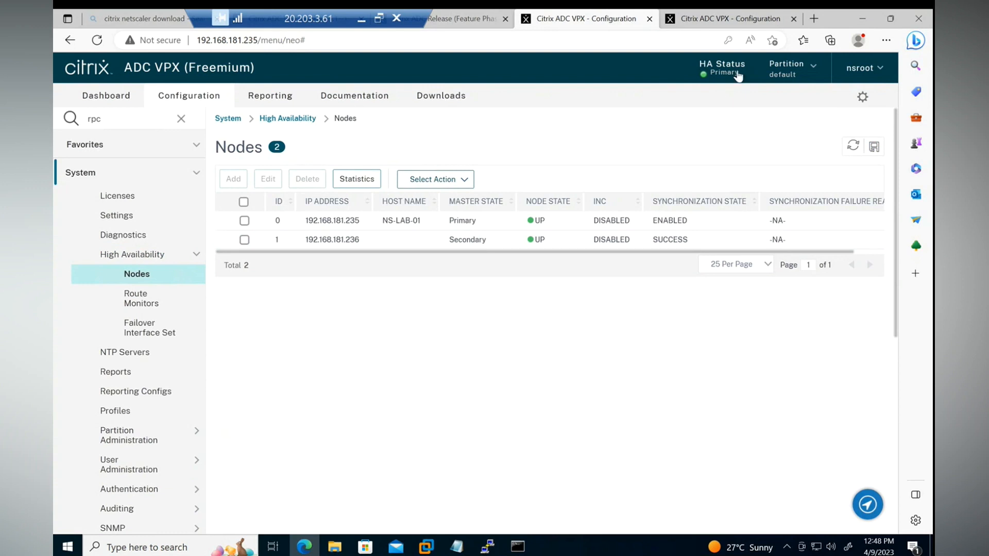
drag(739, 72, 716, 73)
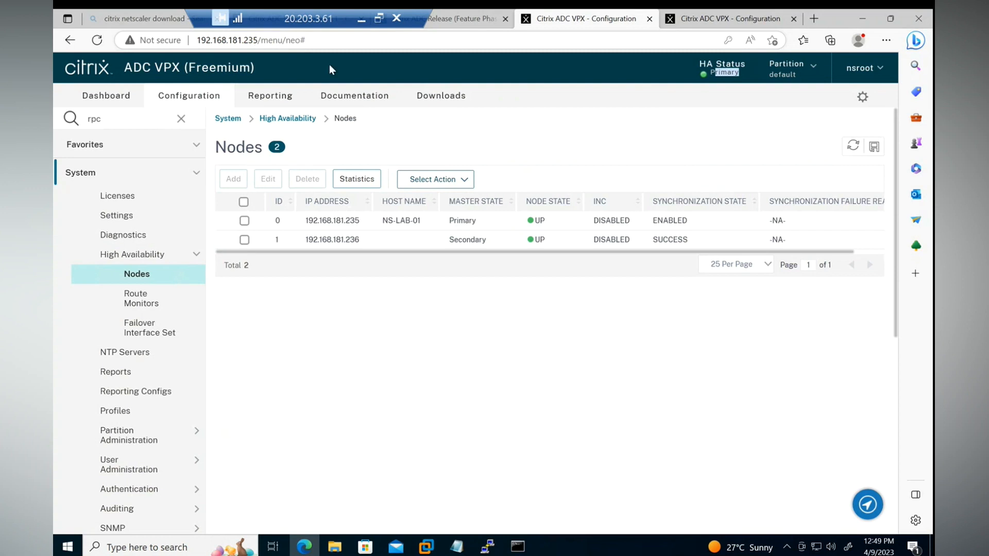
click(447, 179)
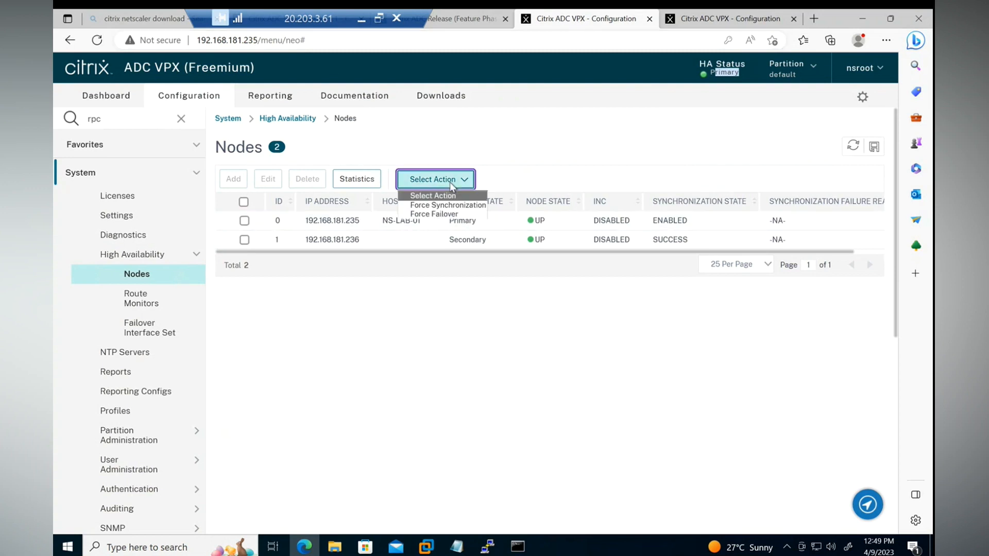
click(438, 206)
click(90, 217)
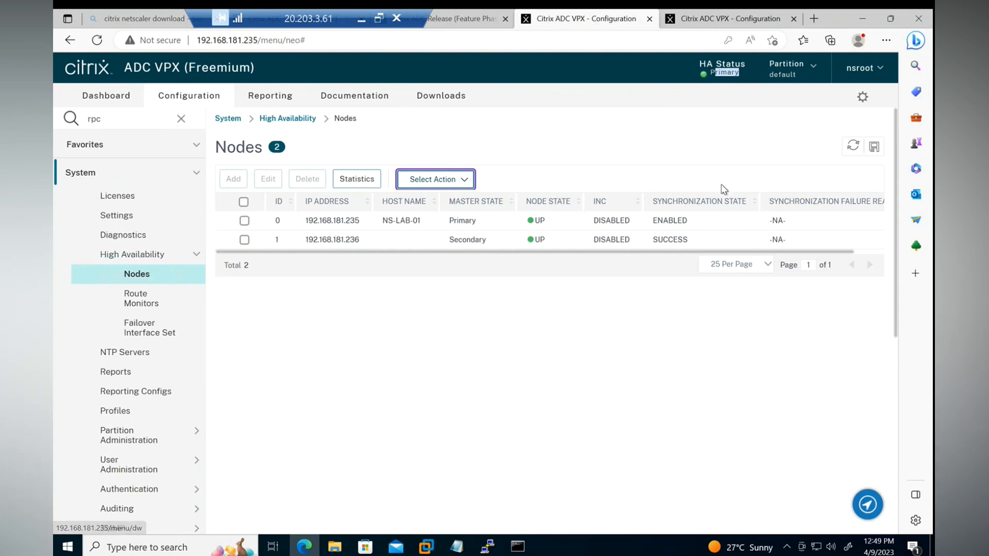
On the secondary, find the network IPs list, inspect subnet IP 192.168.181.238, and return without changes.
click(711, 20)
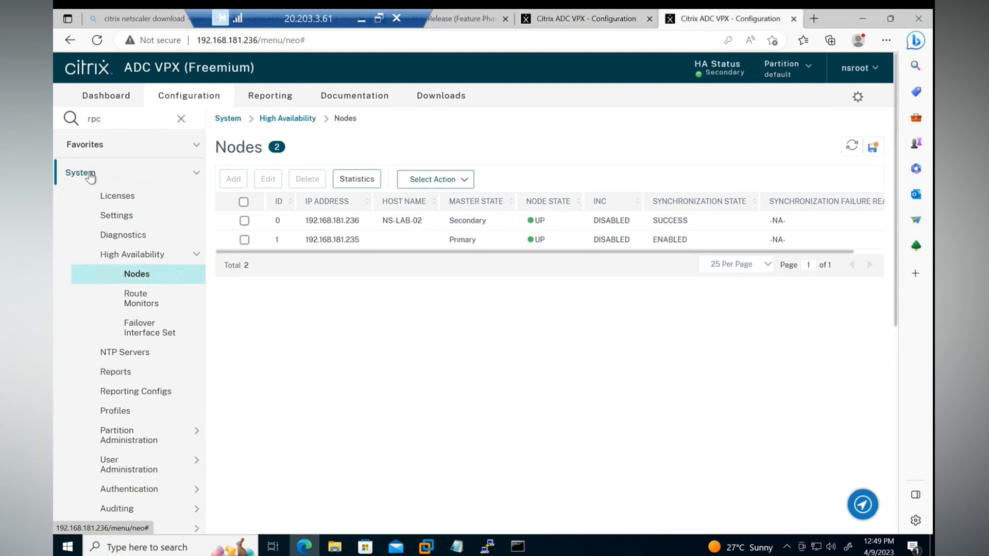
click(181, 119)
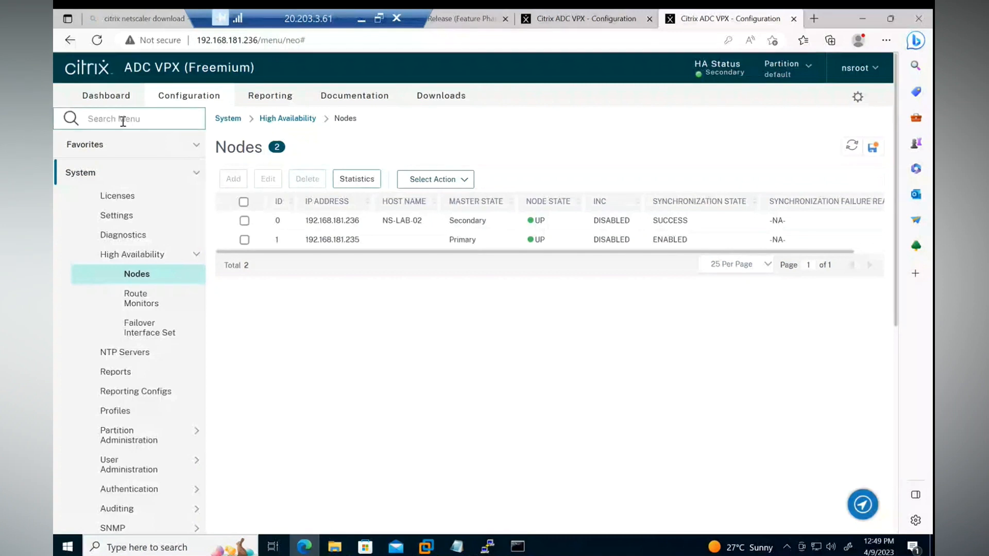
click(123, 120)
text(networ)
click(125, 158)
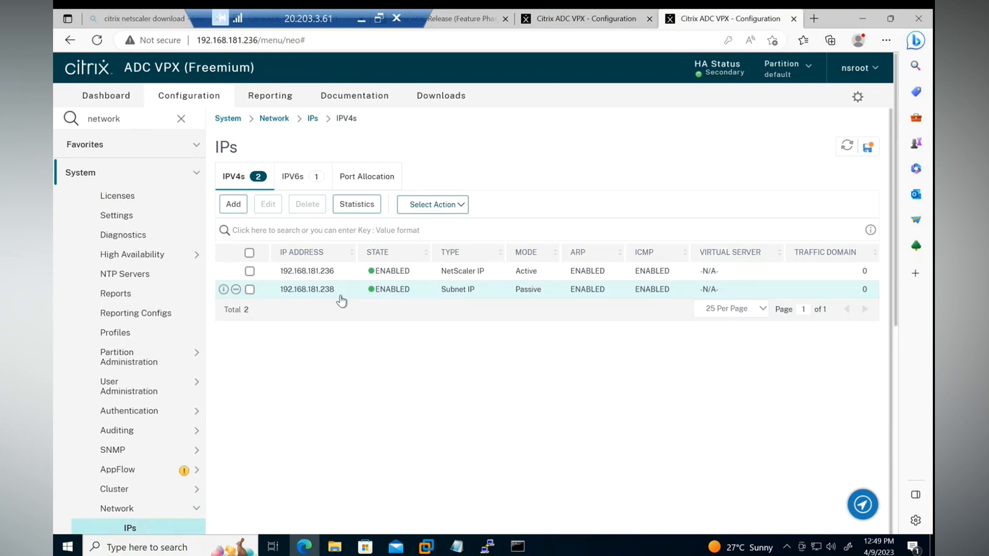
double_click(397, 292)
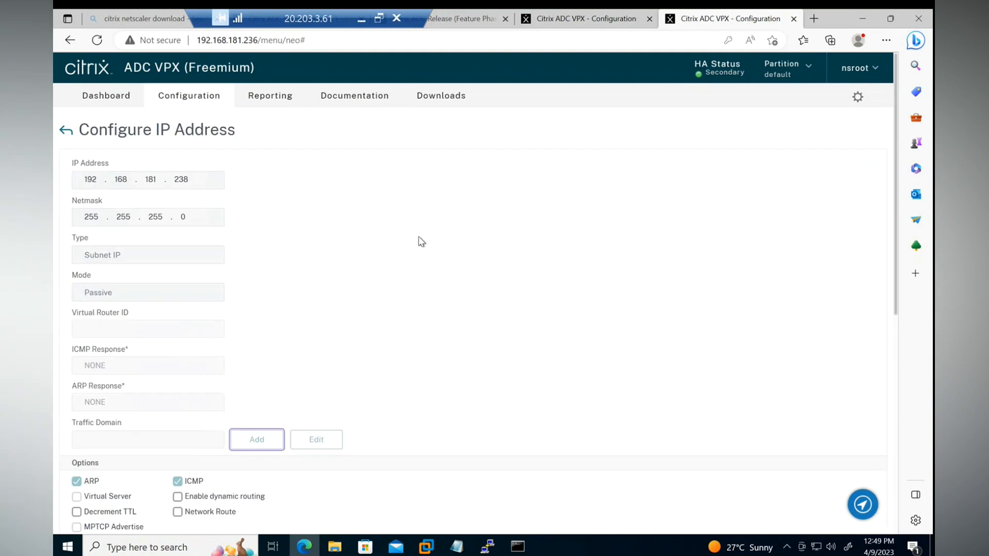
click(66, 130)
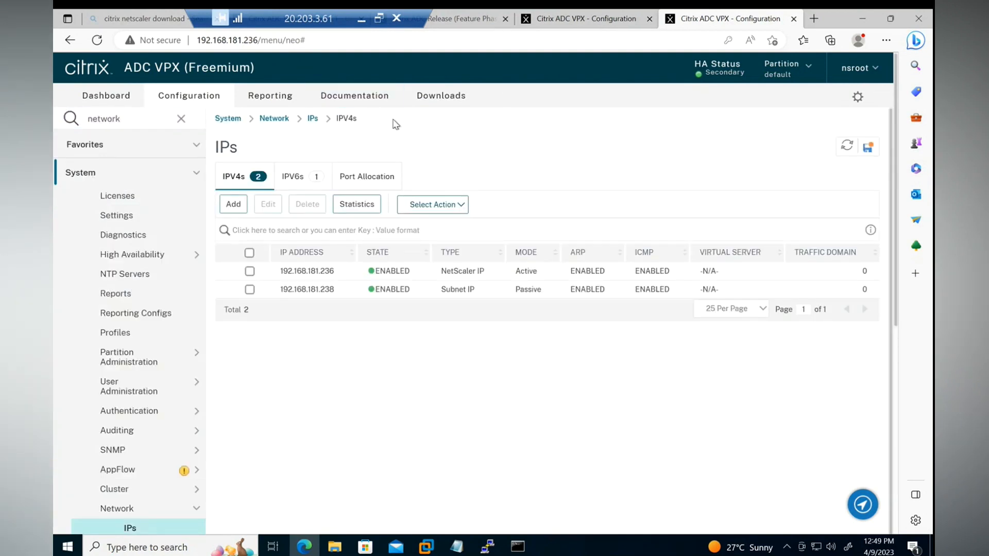
Return to the primary appliance and refresh its High Availability nodes list.
click(566, 22)
click(853, 145)
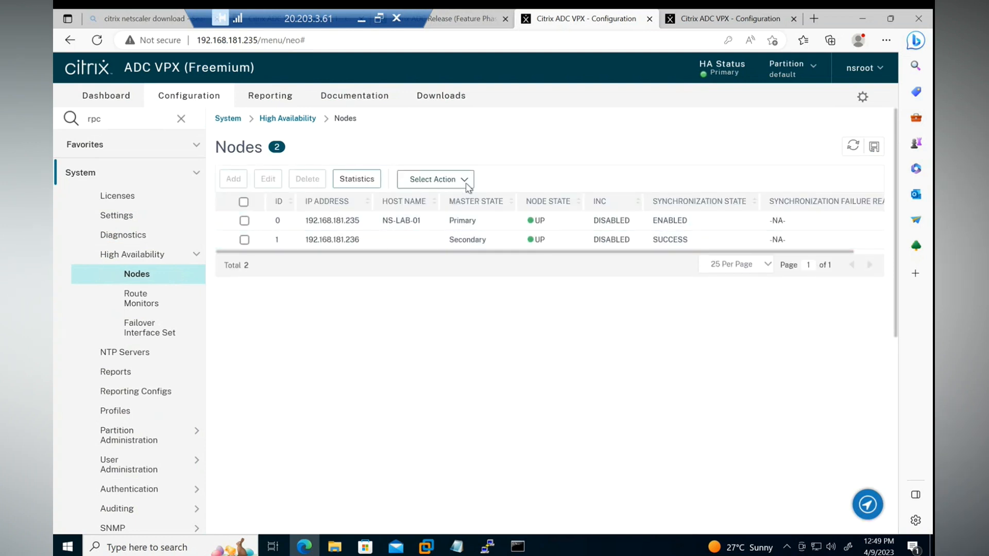
Force a failover from the 192.168.181.235 appliance, accepting the warning, and refresh its nodes list to check the HA status.
click(453, 182)
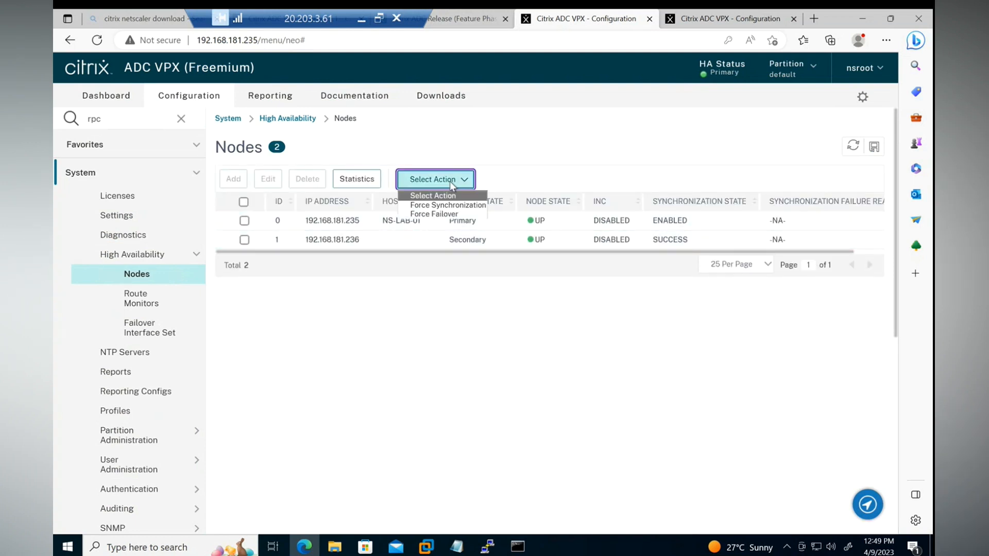
click(433, 214)
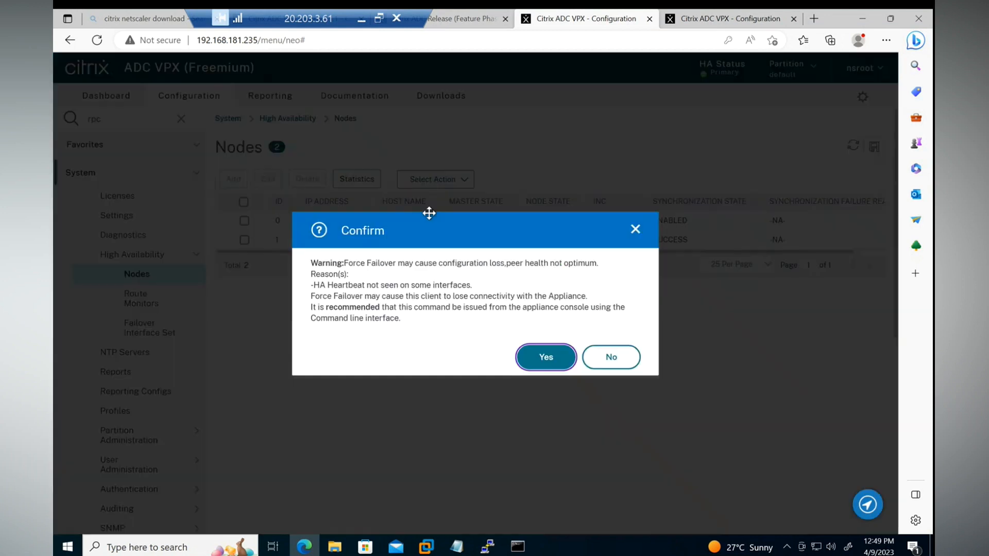
click(543, 358)
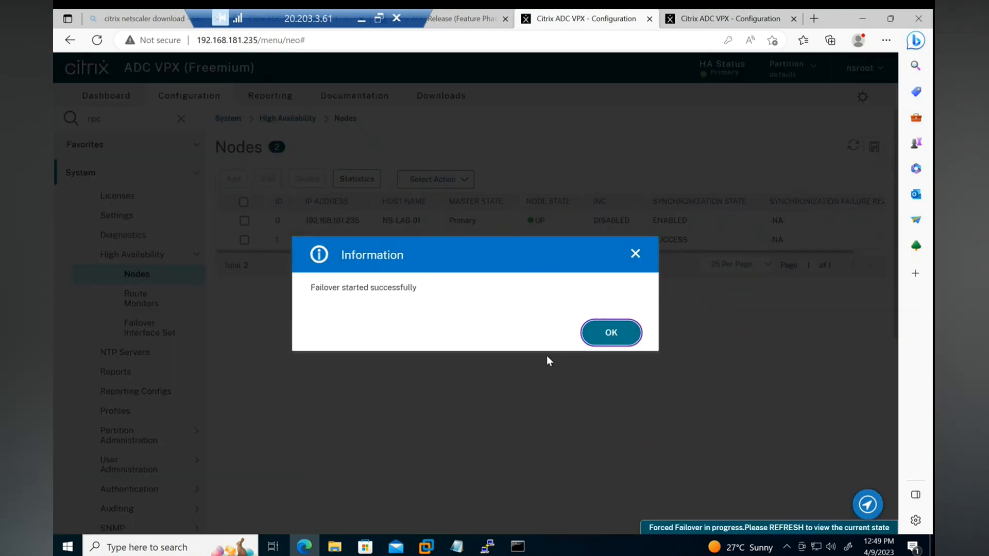
click(620, 333)
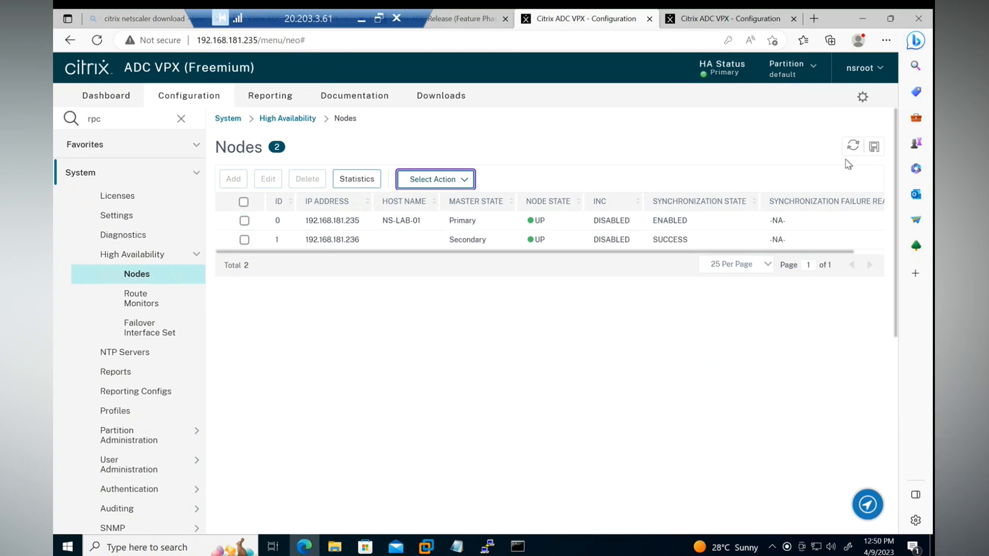
click(853, 146)
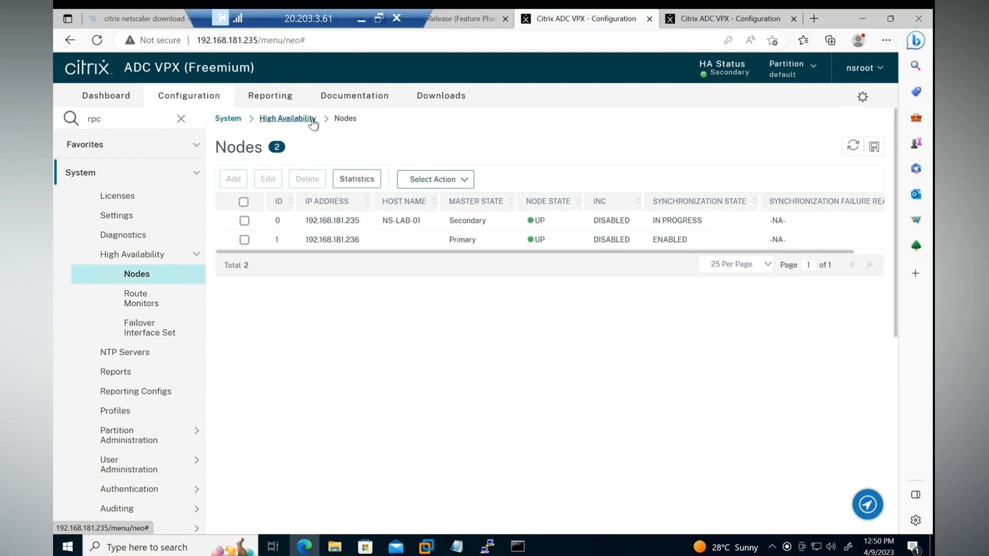
drag(753, 73, 708, 78)
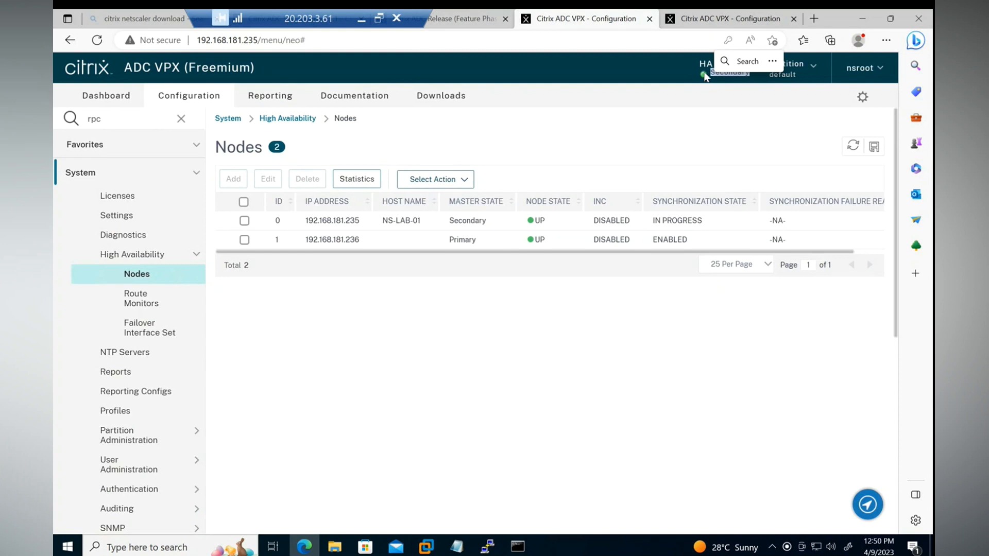
Reload the 192.168.181.236 appliance's configuration page and check its HA status.
click(720, 21)
click(97, 49)
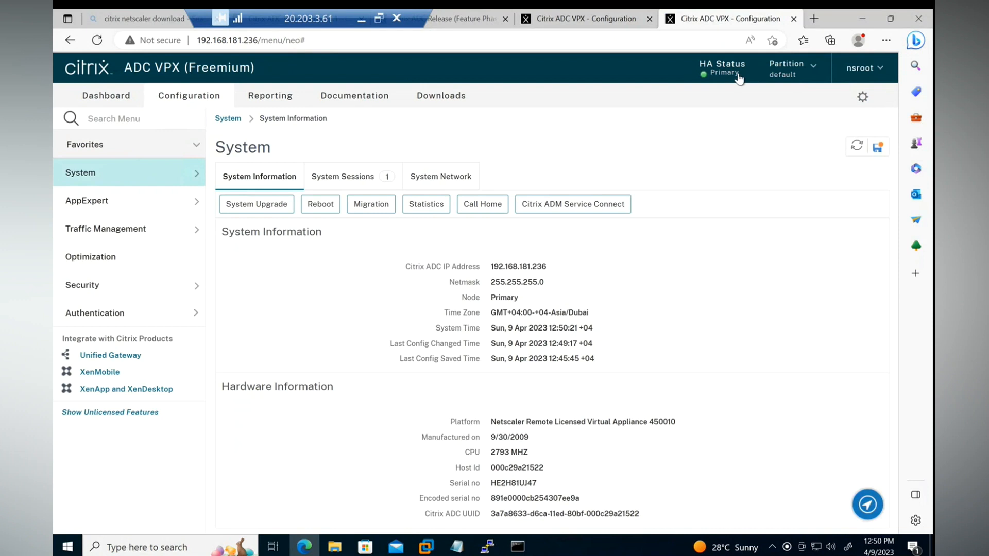
drag(740, 77, 705, 80)
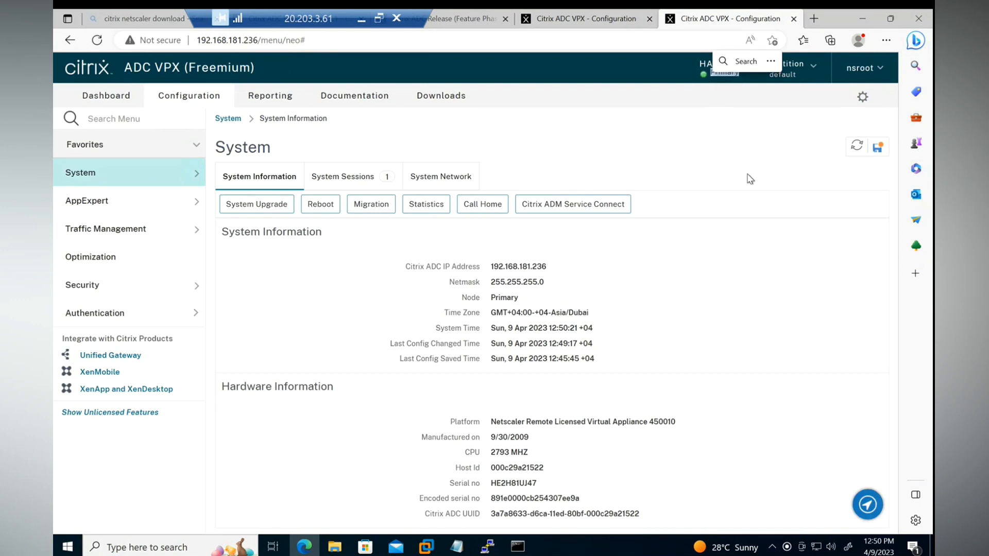
click(828, 300)
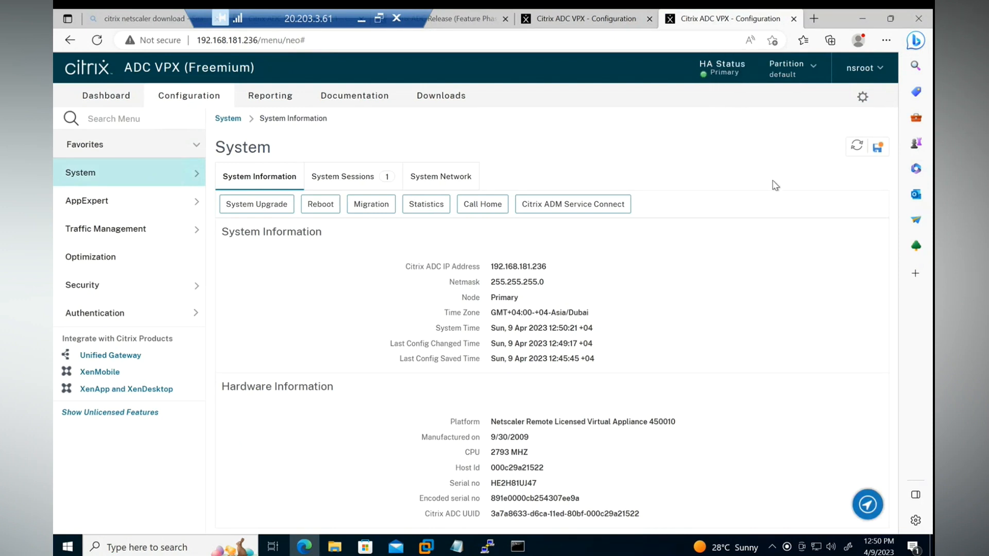
Force synchronization from the High Availability nodes list on 192.168.181.236 and refresh the list to check the synchronization state.
click(116, 175)
click(121, 254)
click(129, 274)
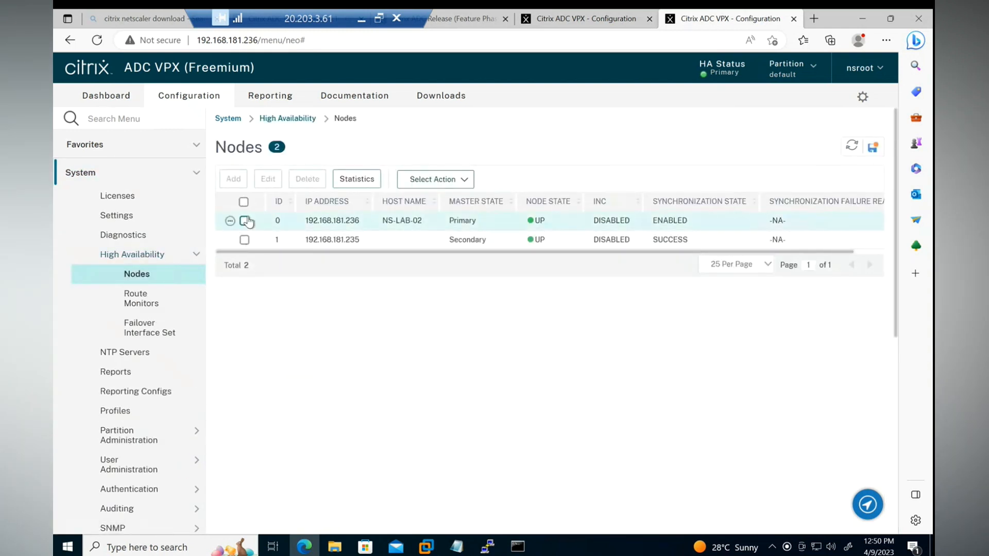
click(435, 179)
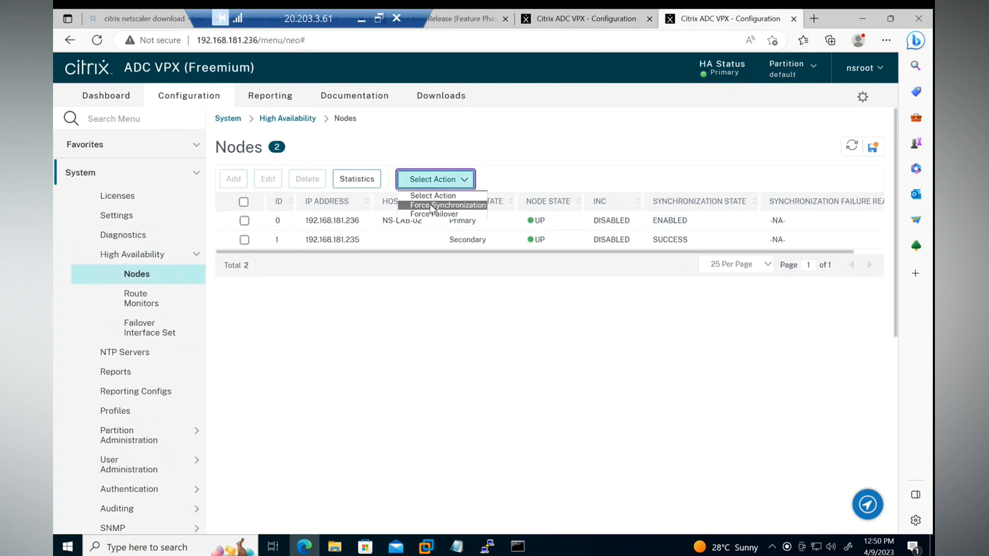
click(431, 205)
click(105, 218)
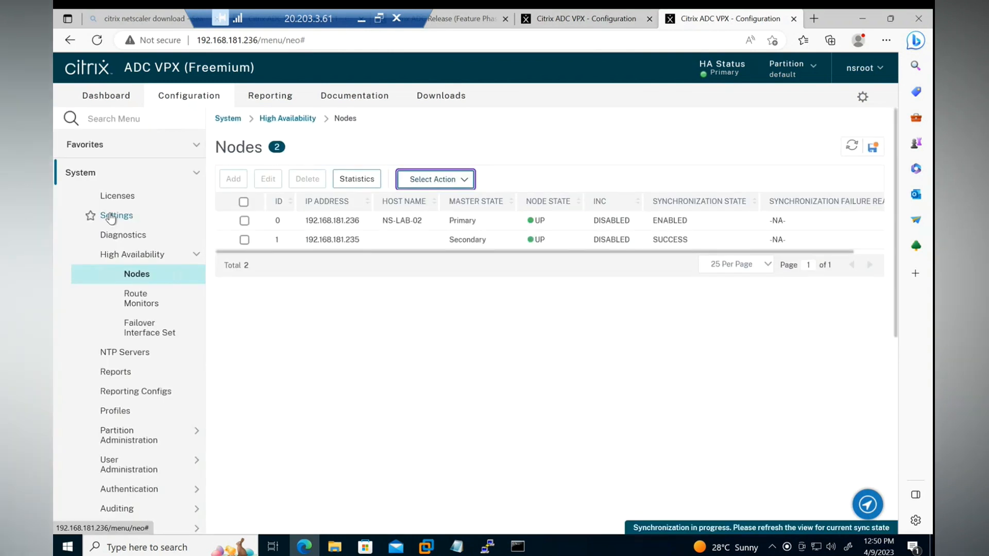
click(852, 146)
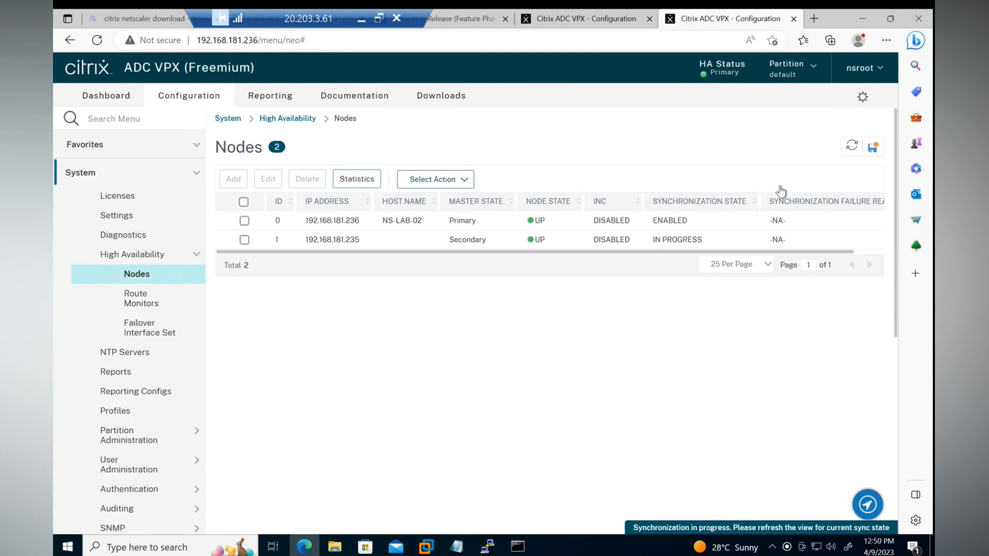
click(432, 179)
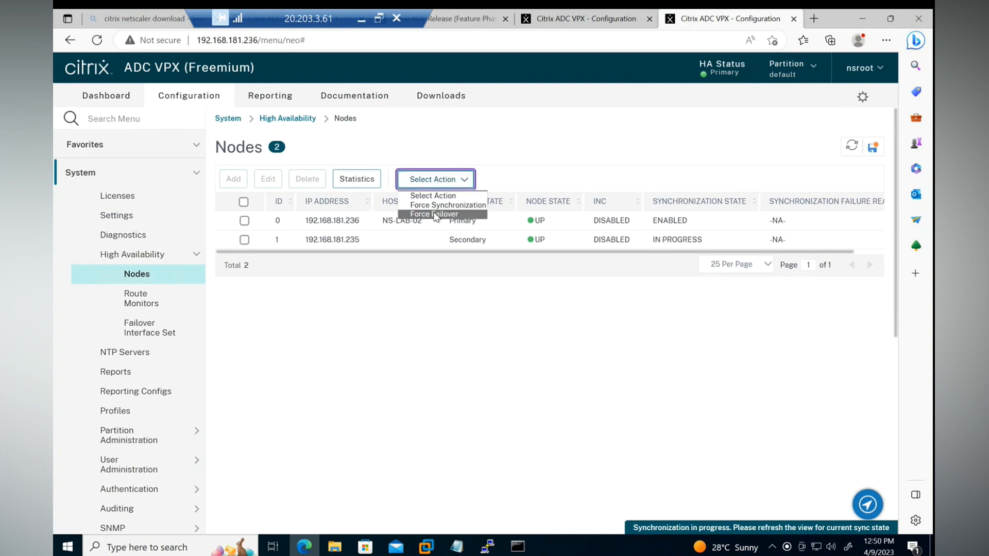
click(622, 310)
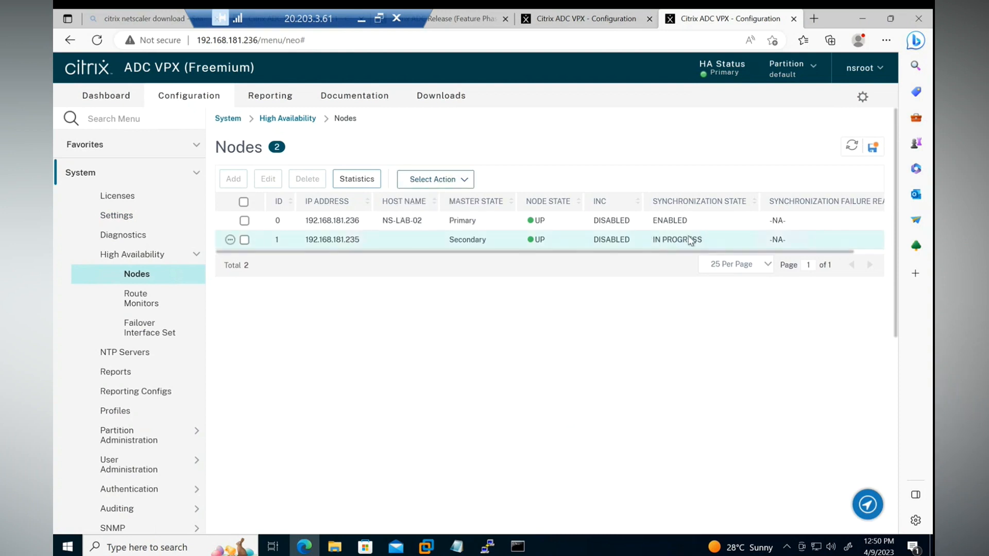
click(851, 146)
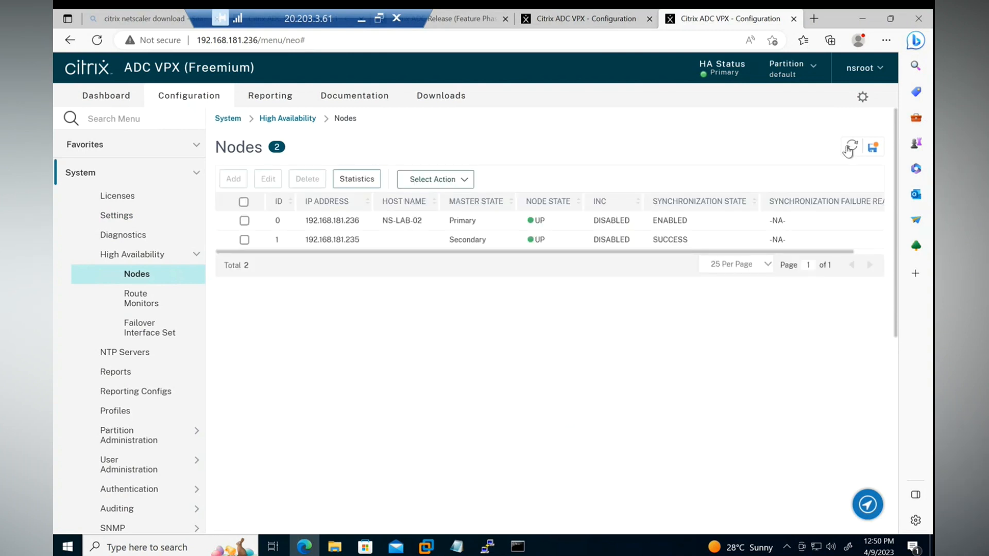
Force a failover from the 192.168.181.236 appliance and acknowledge its start.
click(419, 178)
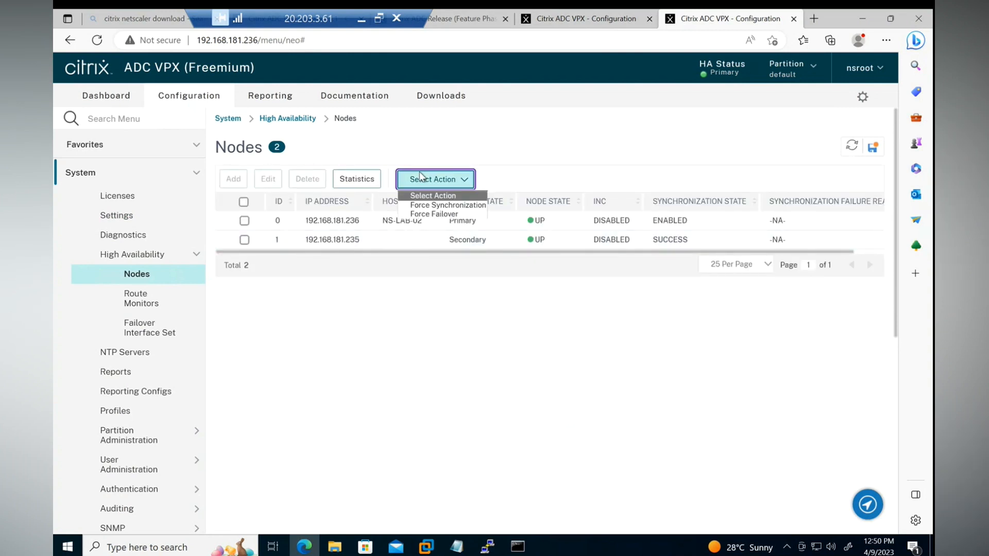
click(434, 213)
click(536, 354)
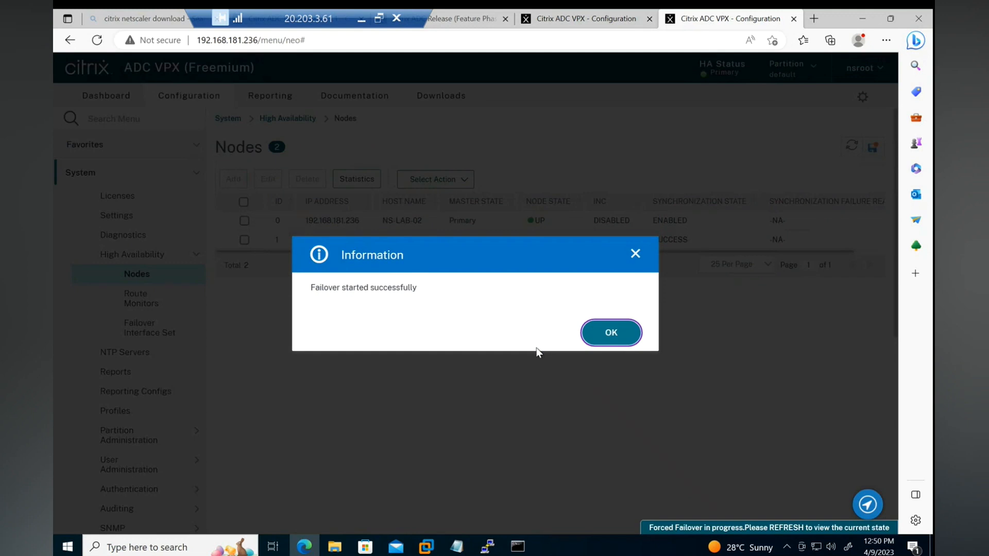
click(608, 336)
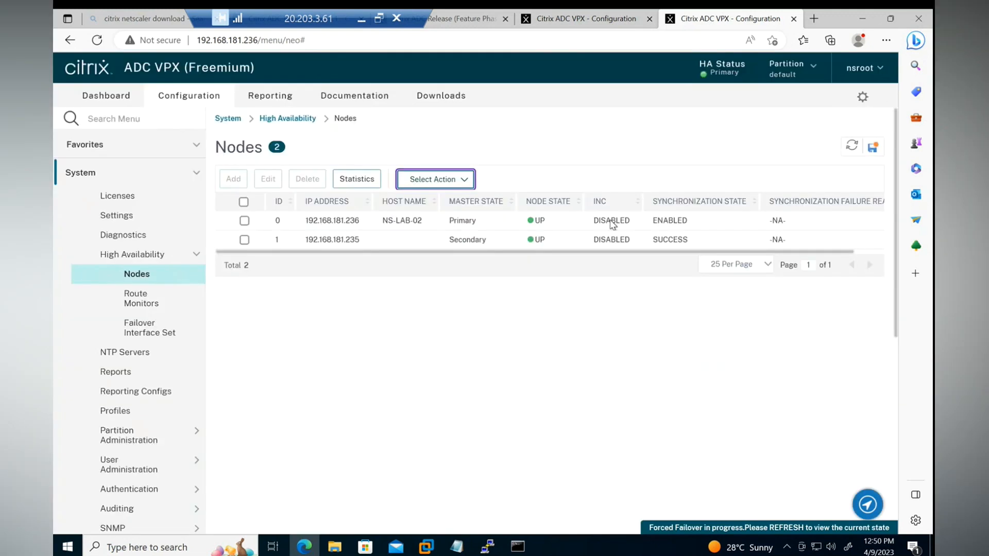
Refresh the nodes list on 192.168.181.235, check its HA status, and compare it with the nodes list on 192.168.181.236.
click(570, 20)
click(854, 147)
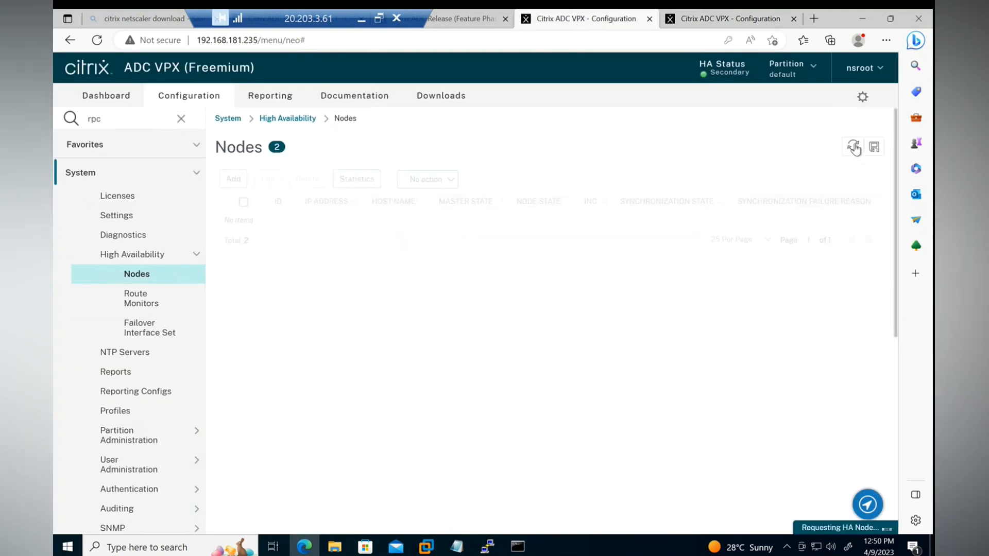
drag(741, 75, 707, 79)
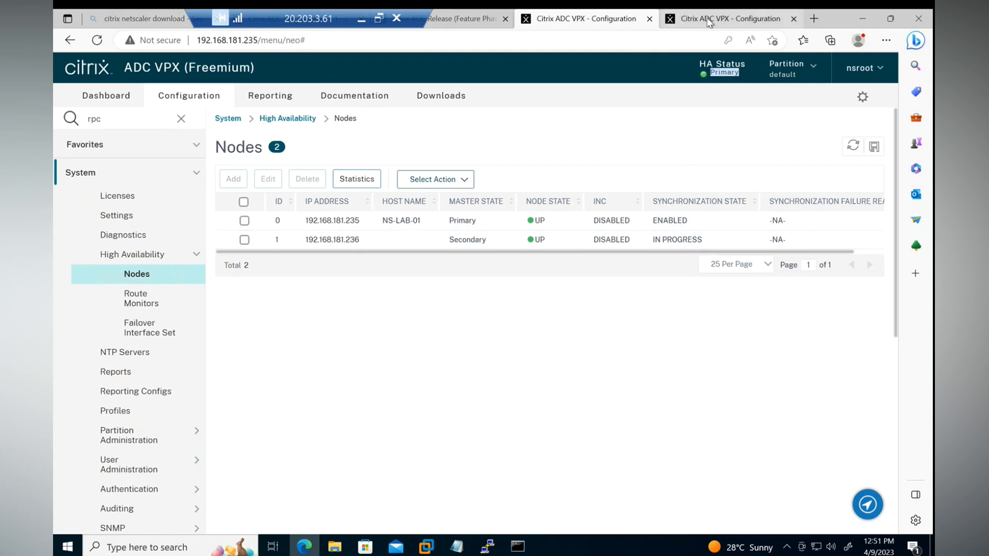
click(715, 28)
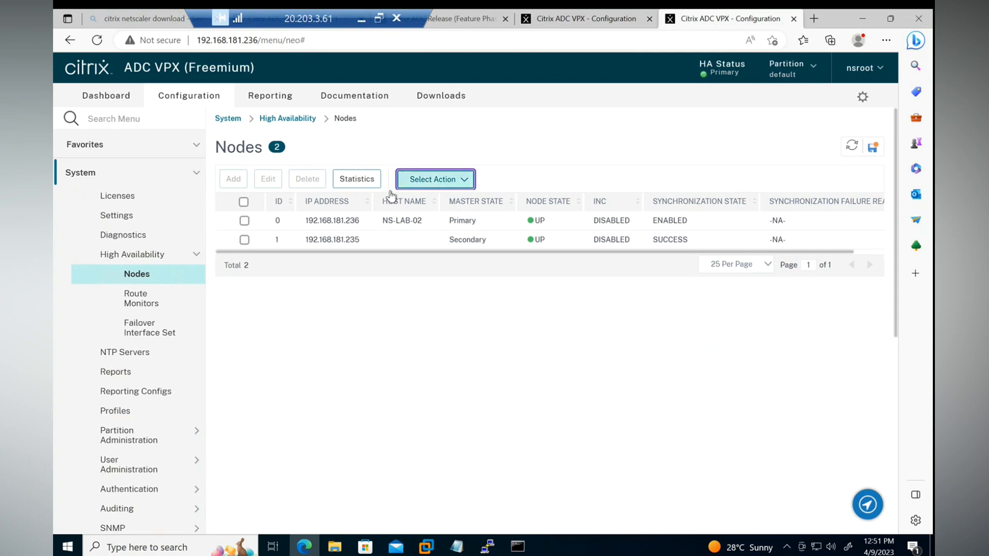
click(584, 19)
click(724, 23)
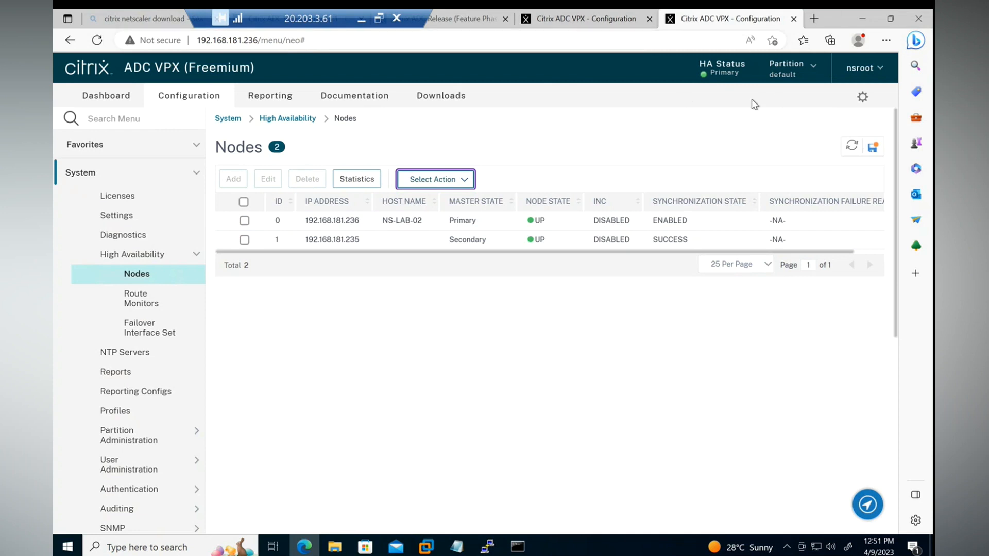
click(586, 19)
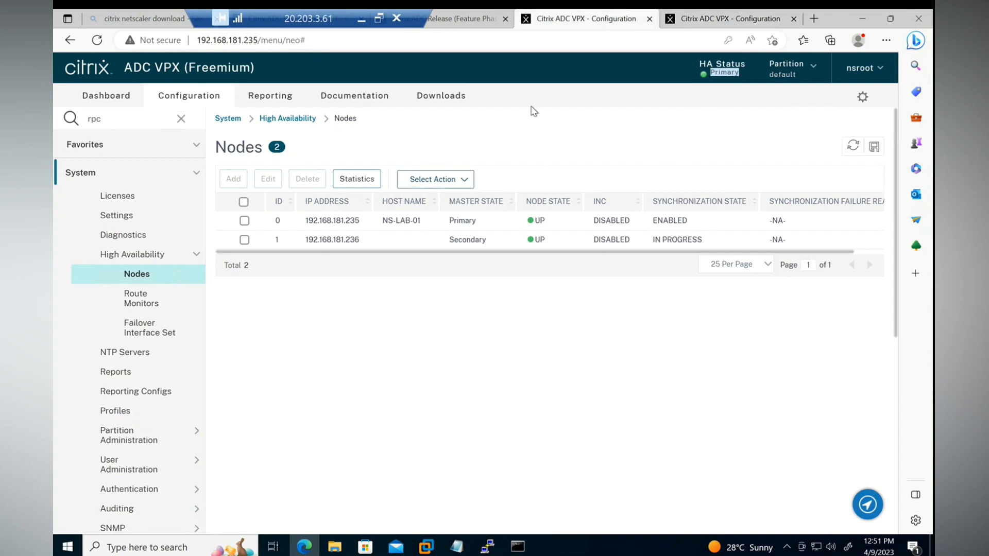